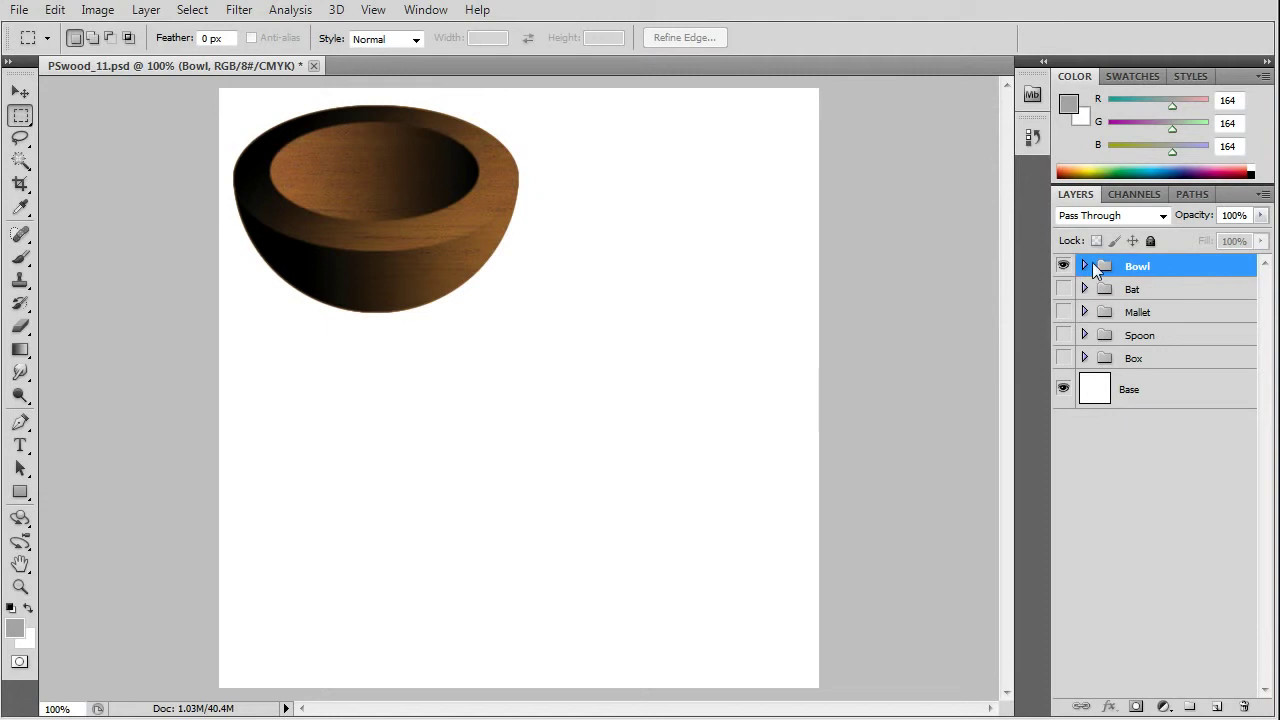
# Expand the Bowl group, hide the texture_1 wood layer, and make Gradient1 active
pyautogui.click(1085, 265)
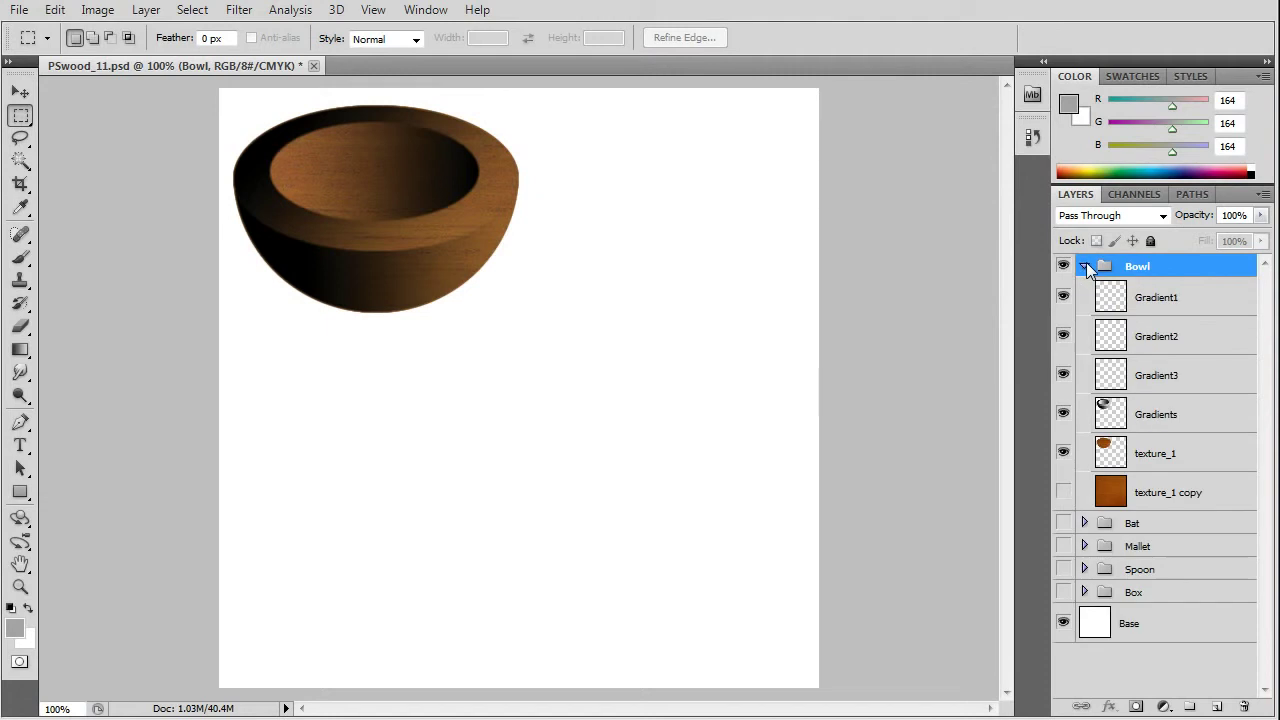
pyautogui.click(1064, 450)
pyautogui.click(1063, 412)
pyautogui.click(1063, 412)
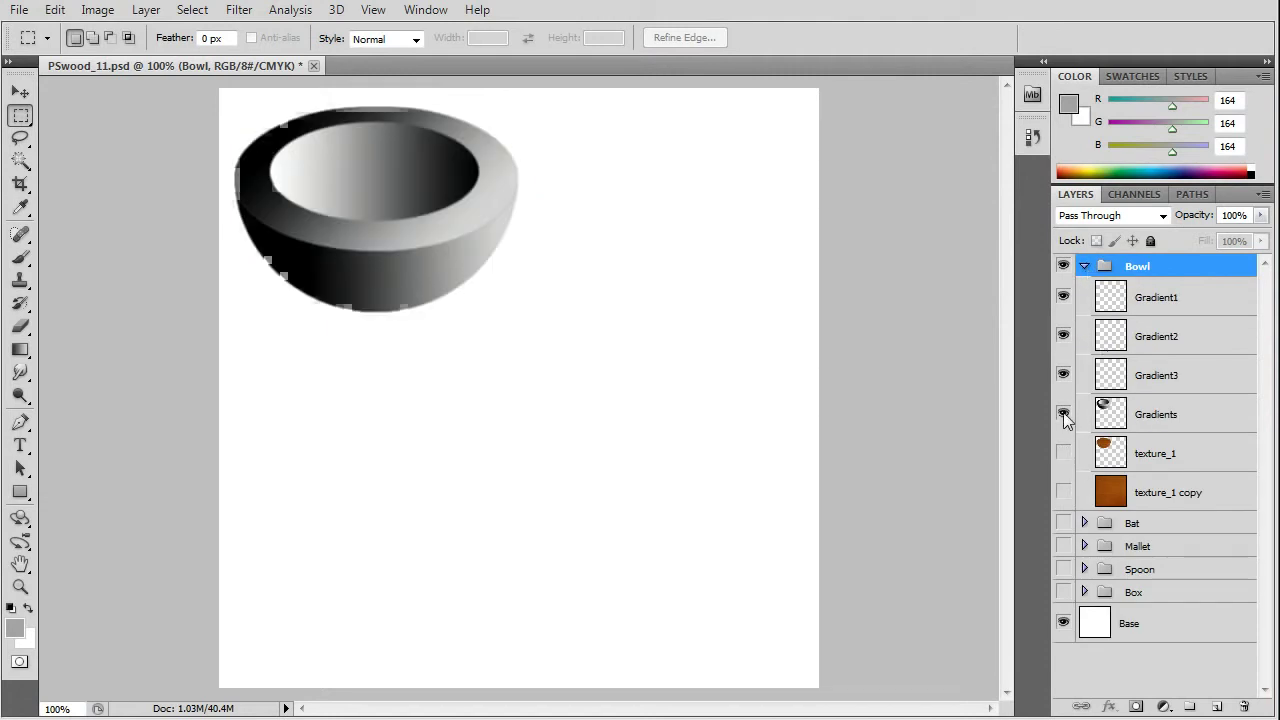
pyautogui.click(1122, 418)
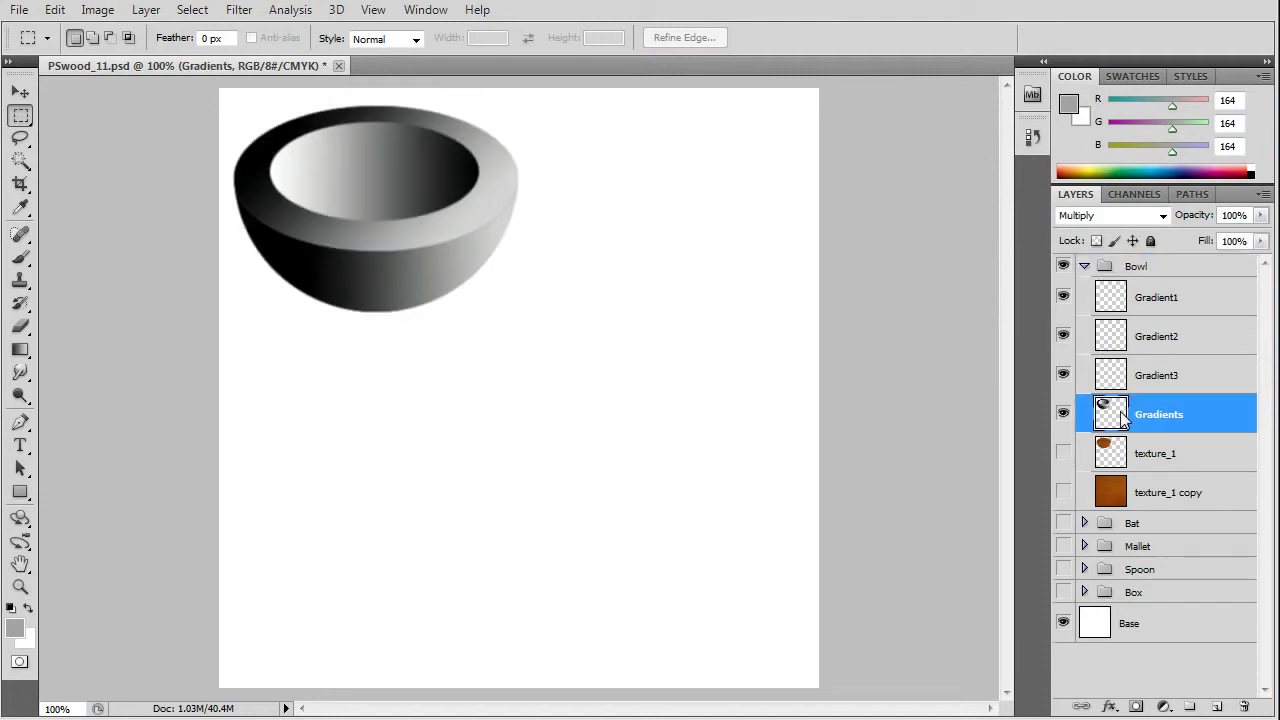
pyautogui.click(1117, 302)
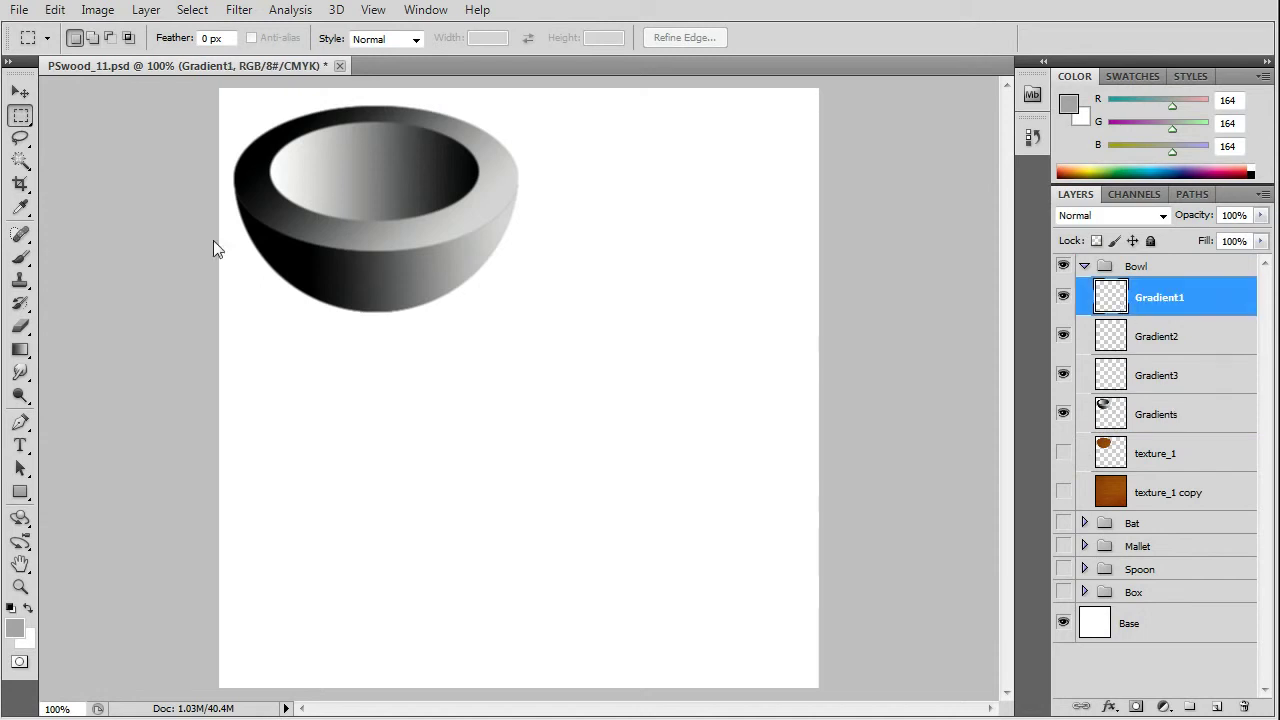
# Select the bowl's inner rim ellipse and fill it with a grey-to-black linear gradient
pyautogui.click(22, 117)
pyautogui.click(86, 134)
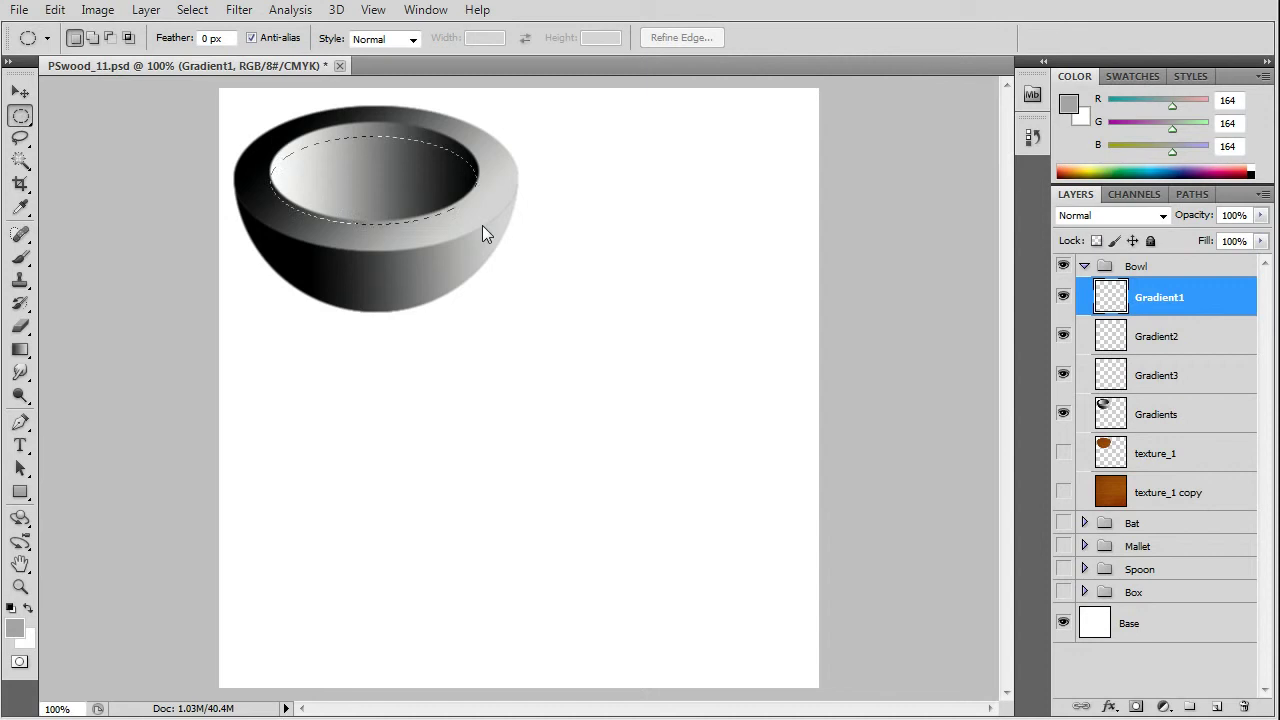
pyautogui.moveTo(482, 225)
pyautogui.mouseDown()
pyautogui.moveTo(487, 237)
pyautogui.moveTo(480, 224)
pyautogui.mouseUp()
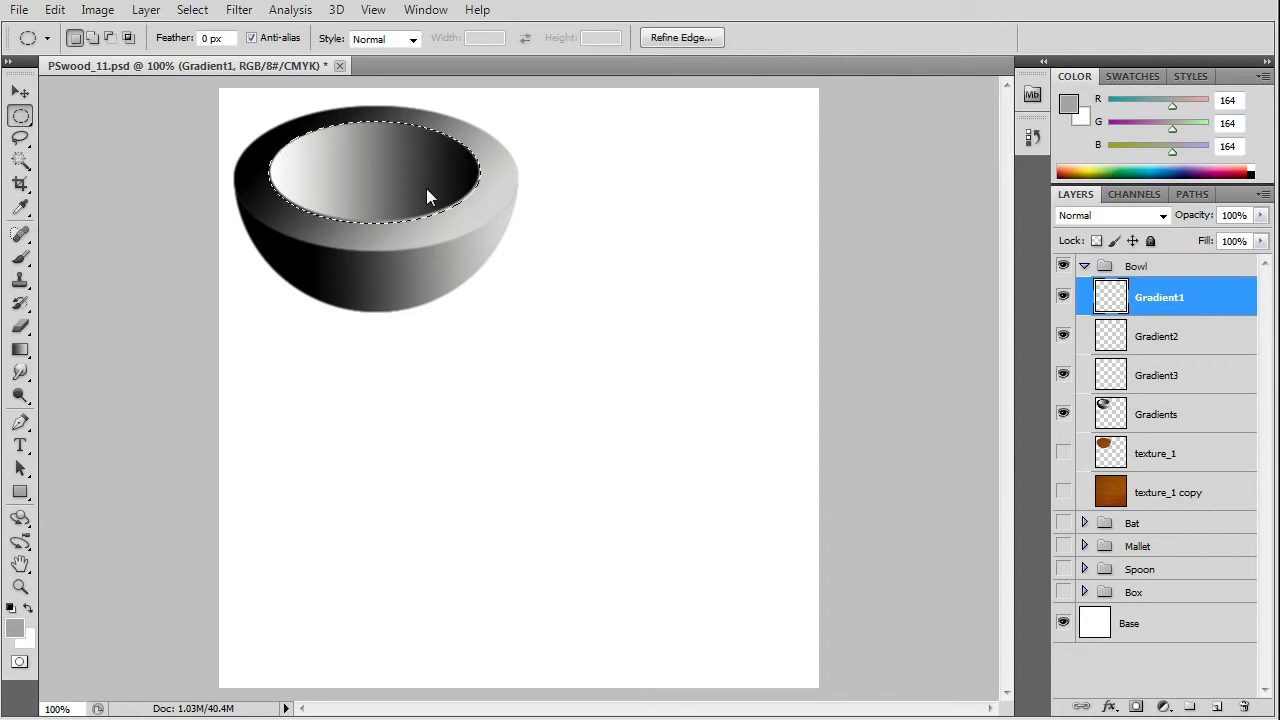
pyautogui.click(1063, 412)
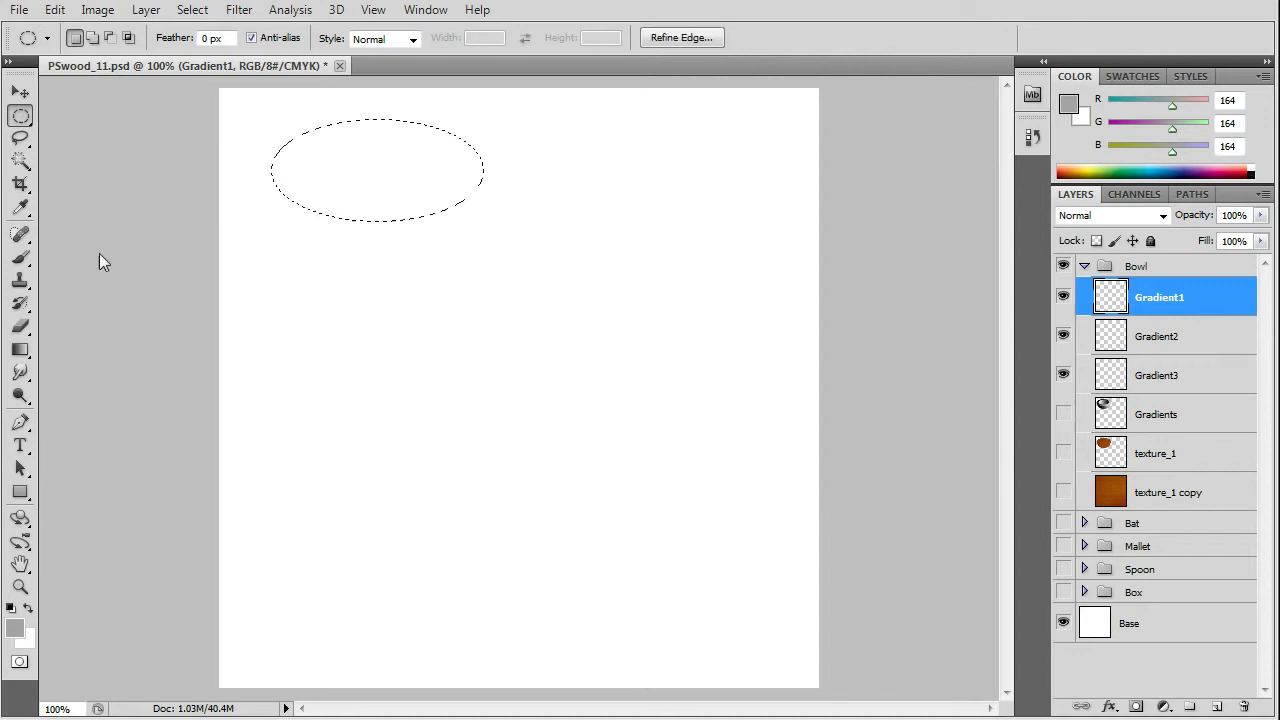
pyautogui.click(20, 349)
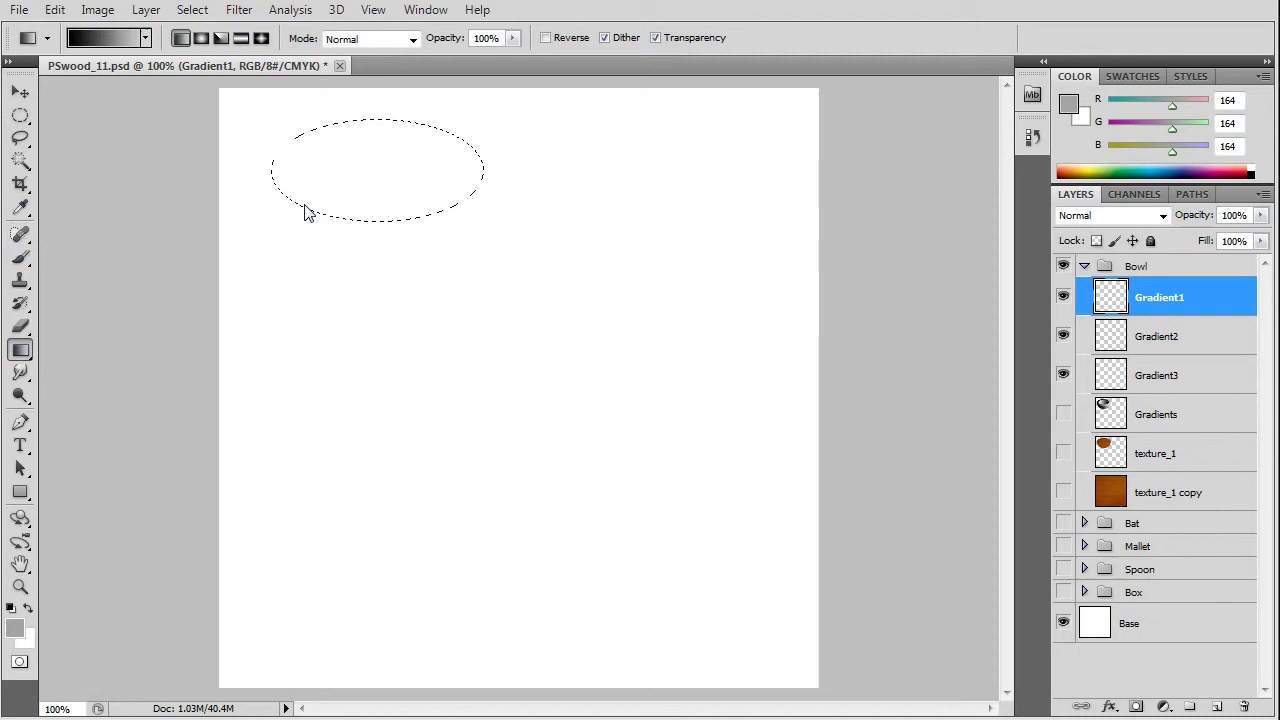
pyautogui.moveTo(484, 172); pyautogui.dragTo(333, 173)
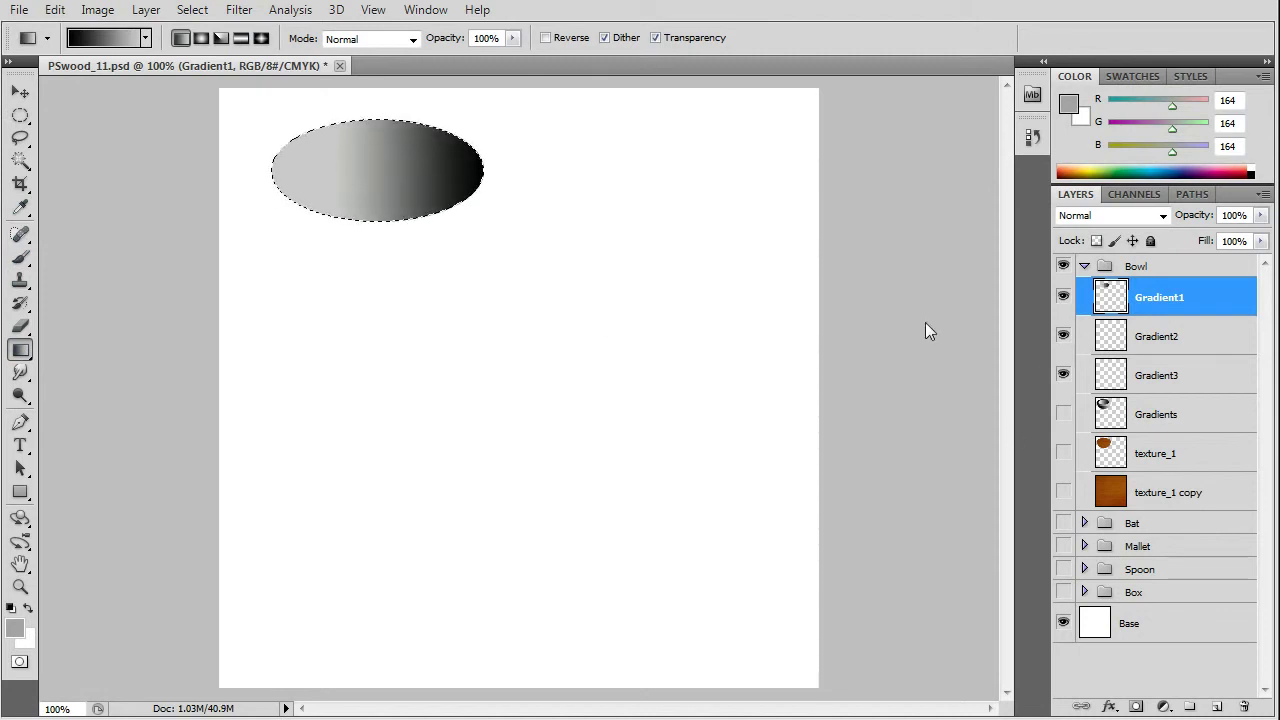
# On Gradient2, draw an elliptical selection fitted around the bowl's outer rim
pyautogui.click(1112, 342)
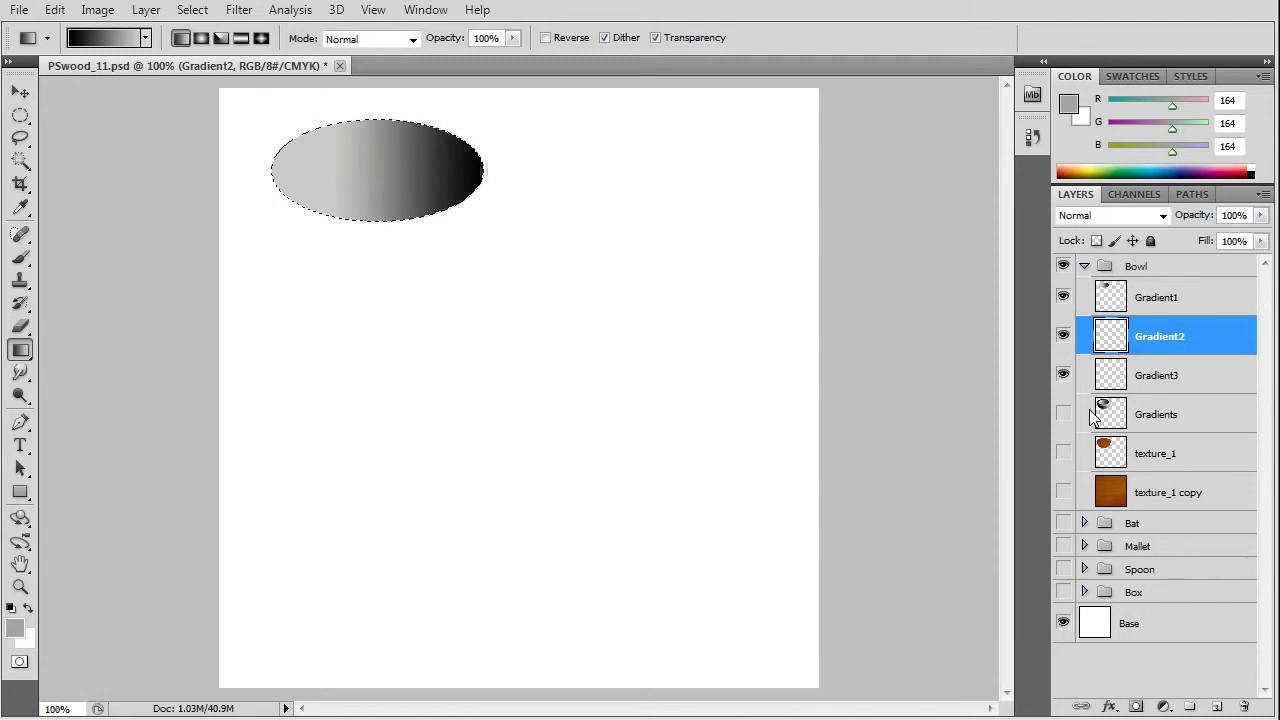
pyautogui.click(1063, 414)
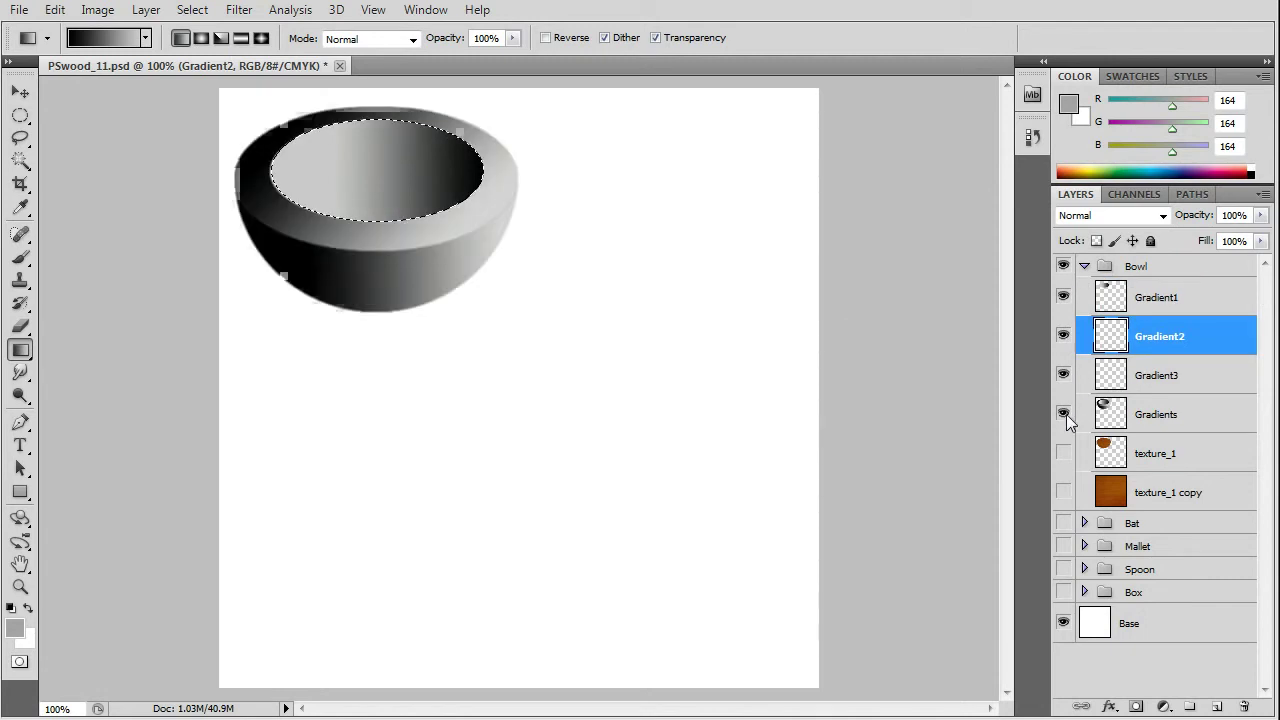
pyautogui.click(20, 115)
pyautogui.click(254, 126)
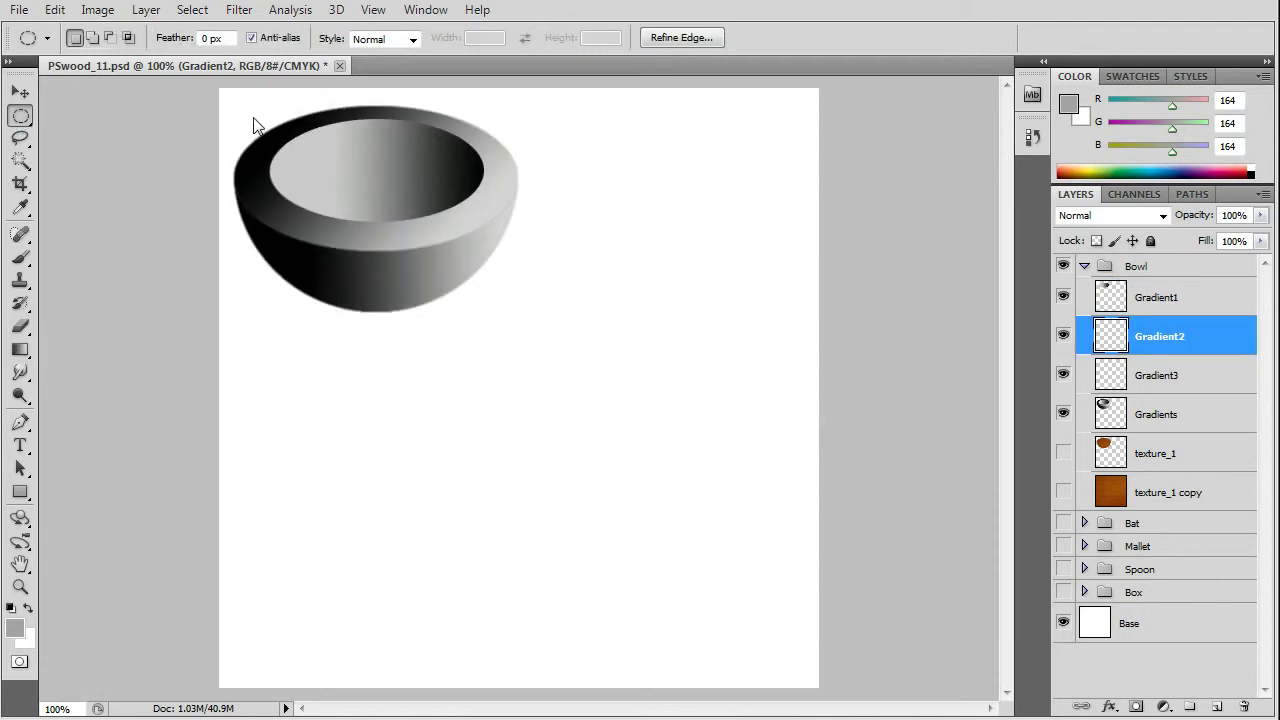
pyautogui.moveTo(480, 249); pyautogui.dragTo(528, 264)
pyautogui.moveTo(479, 227); pyautogui.dragTo(460, 200)
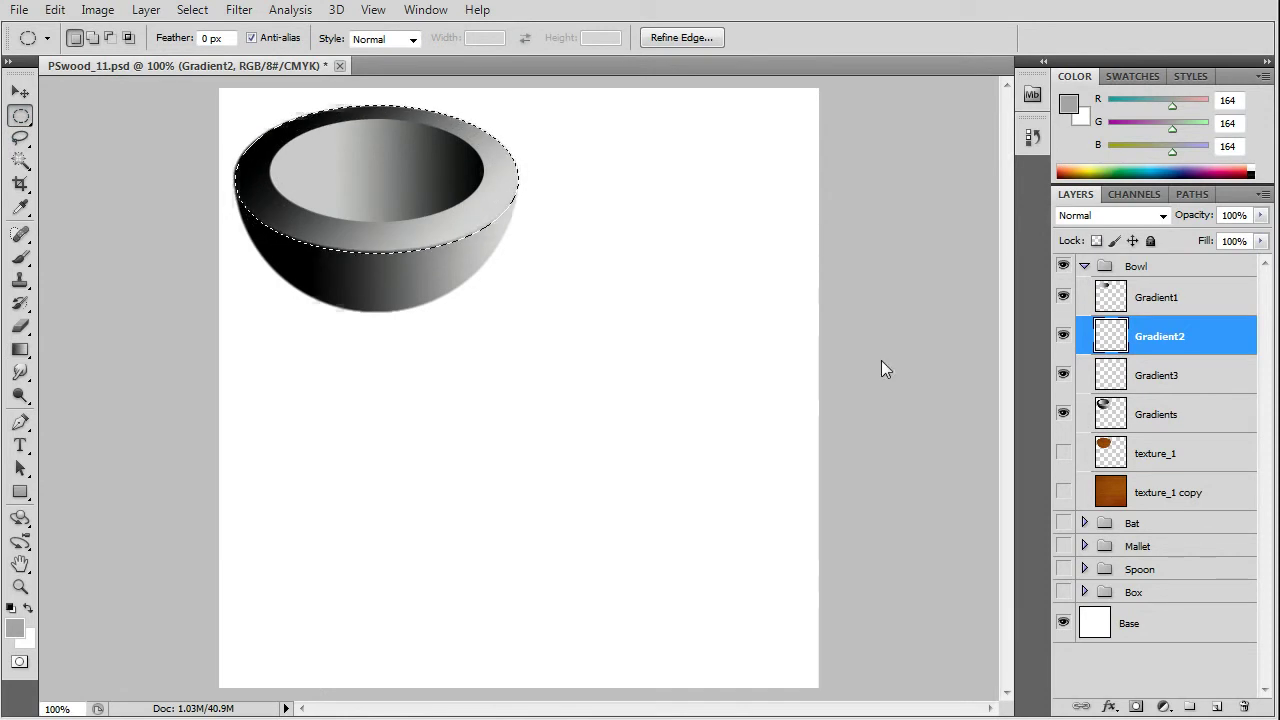
# Fill the outer rim ellipse with a dark-to-grey gradient, with Gradients hidden
pyautogui.click(1063, 413)
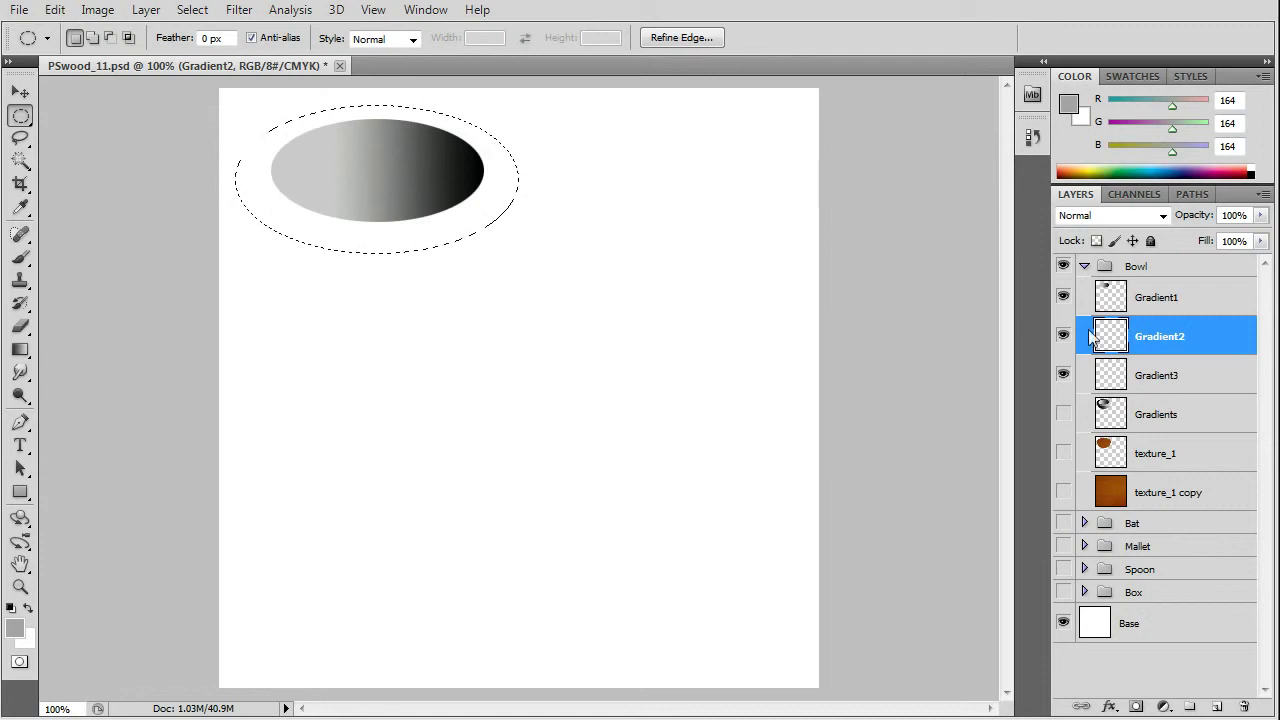
pyautogui.click(22, 348)
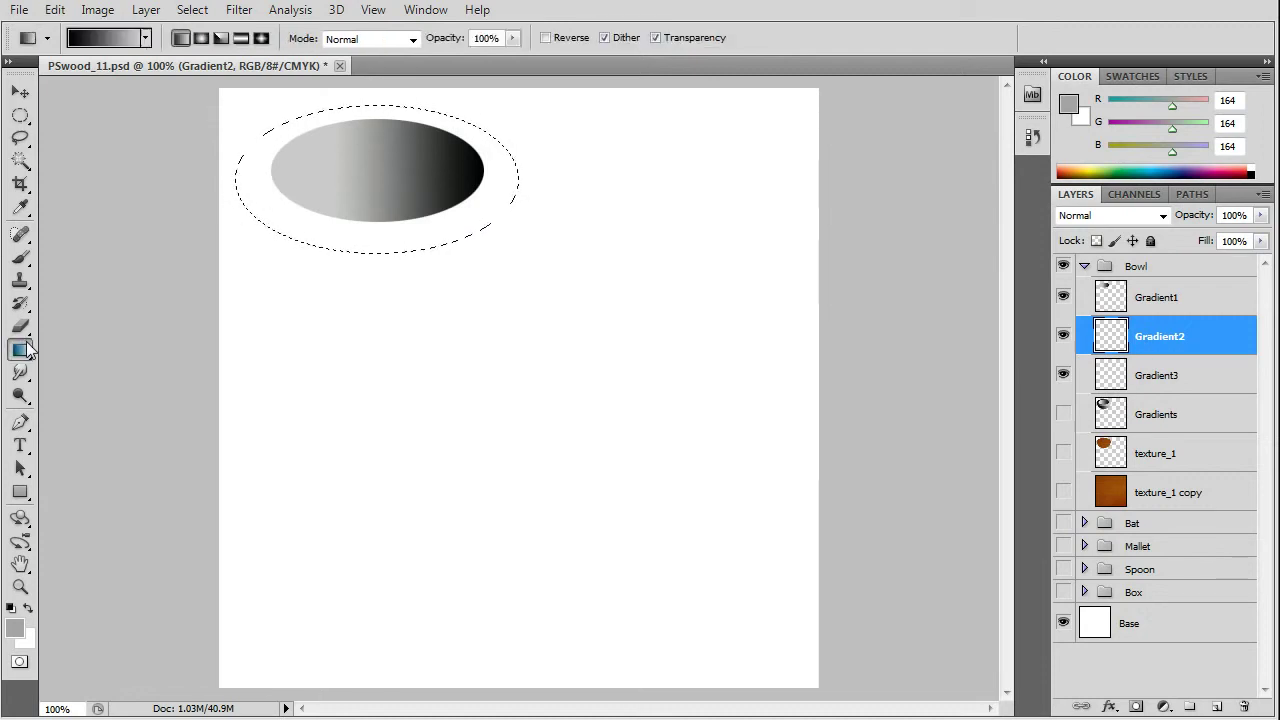
pyautogui.moveTo(297, 106); pyautogui.dragTo(556, 288)
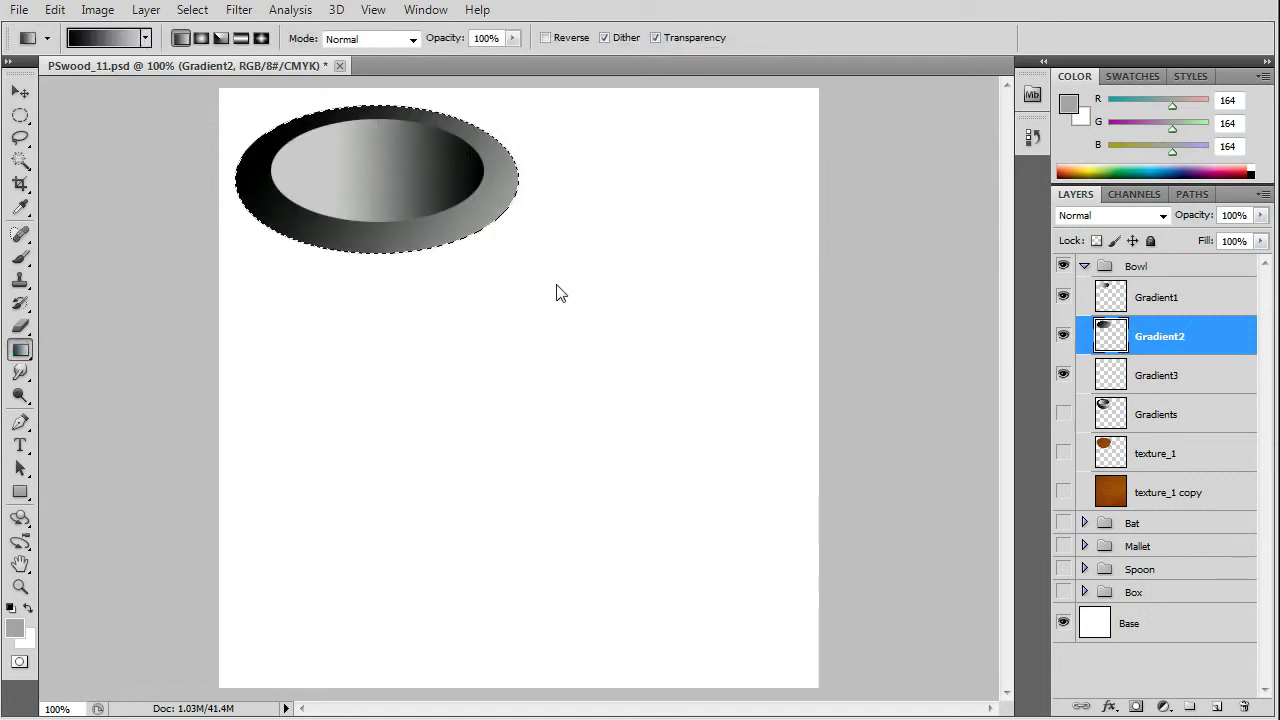
pyautogui.click(1120, 381)
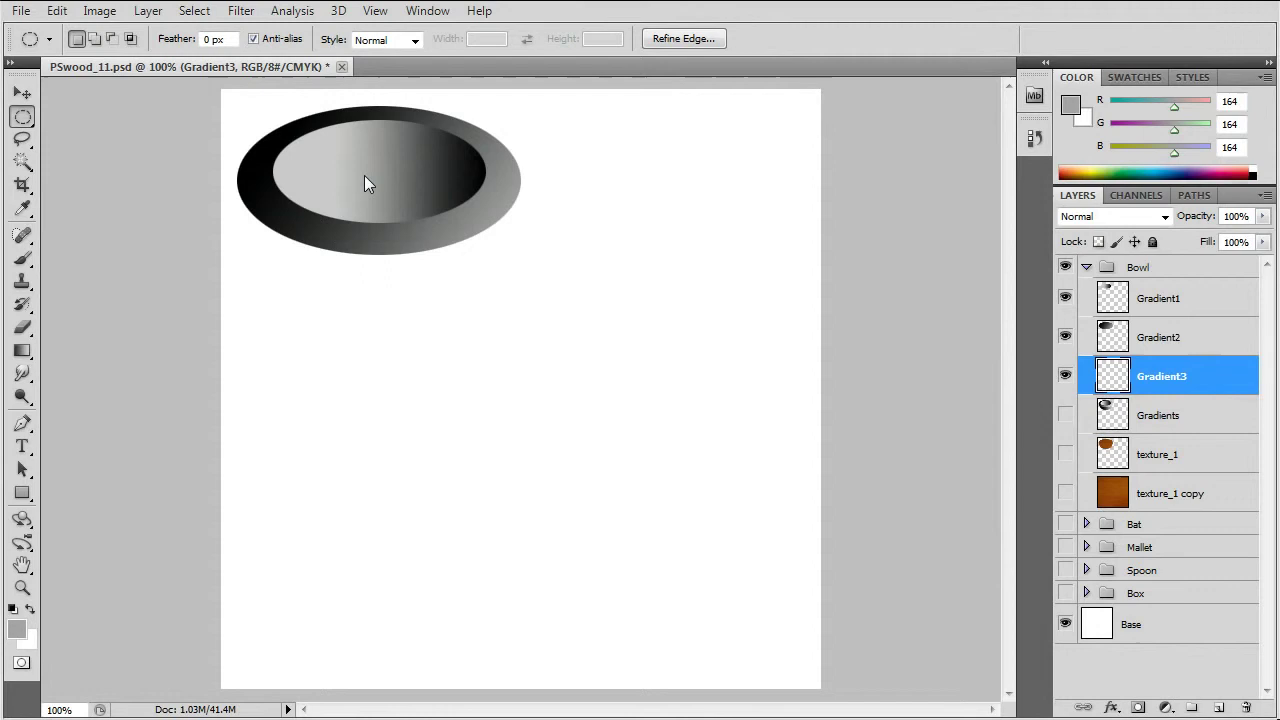
# Draw a large elliptical selection spanning the bowl's width for its body
pyautogui.hotkey('ctrl', 'shift', 'd')
pyautogui.scroll(4, 378, 168)
pyautogui.scroll(3, 378, 153)
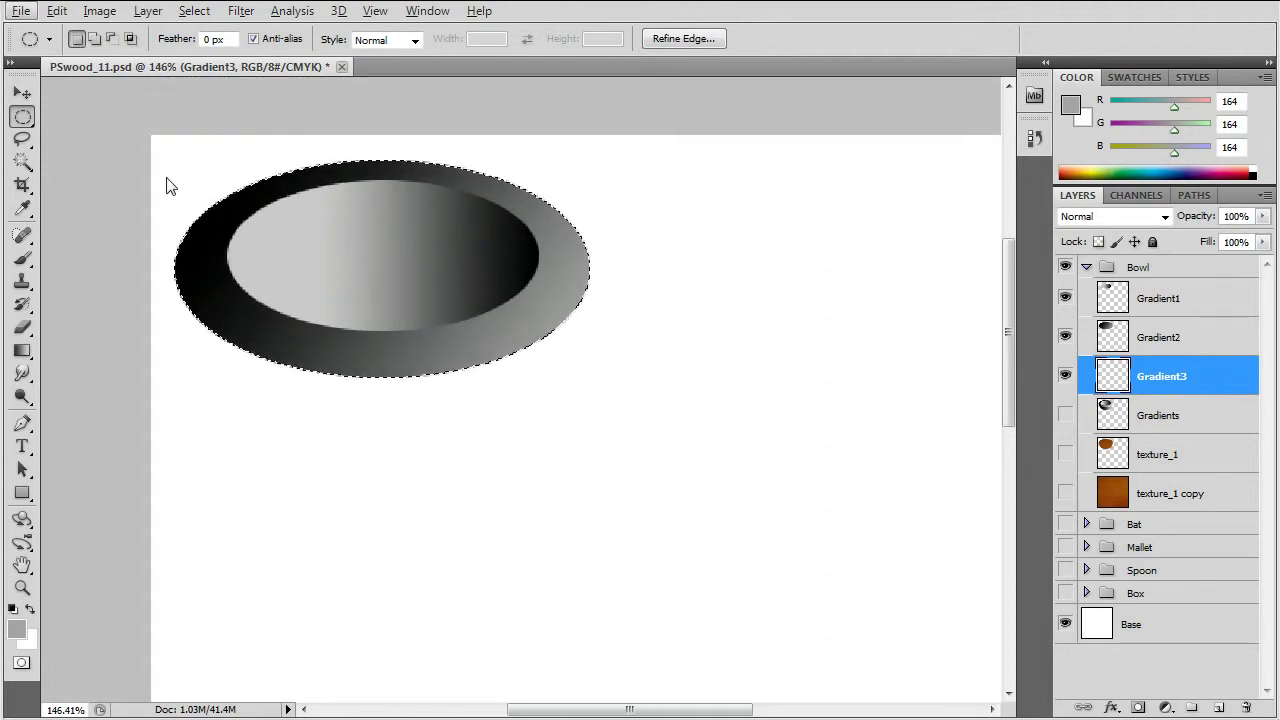
pyautogui.moveTo(175, 157); pyautogui.dragTo(200, 253)
pyautogui.moveTo(545, 534); pyautogui.dragTo(495, 325)
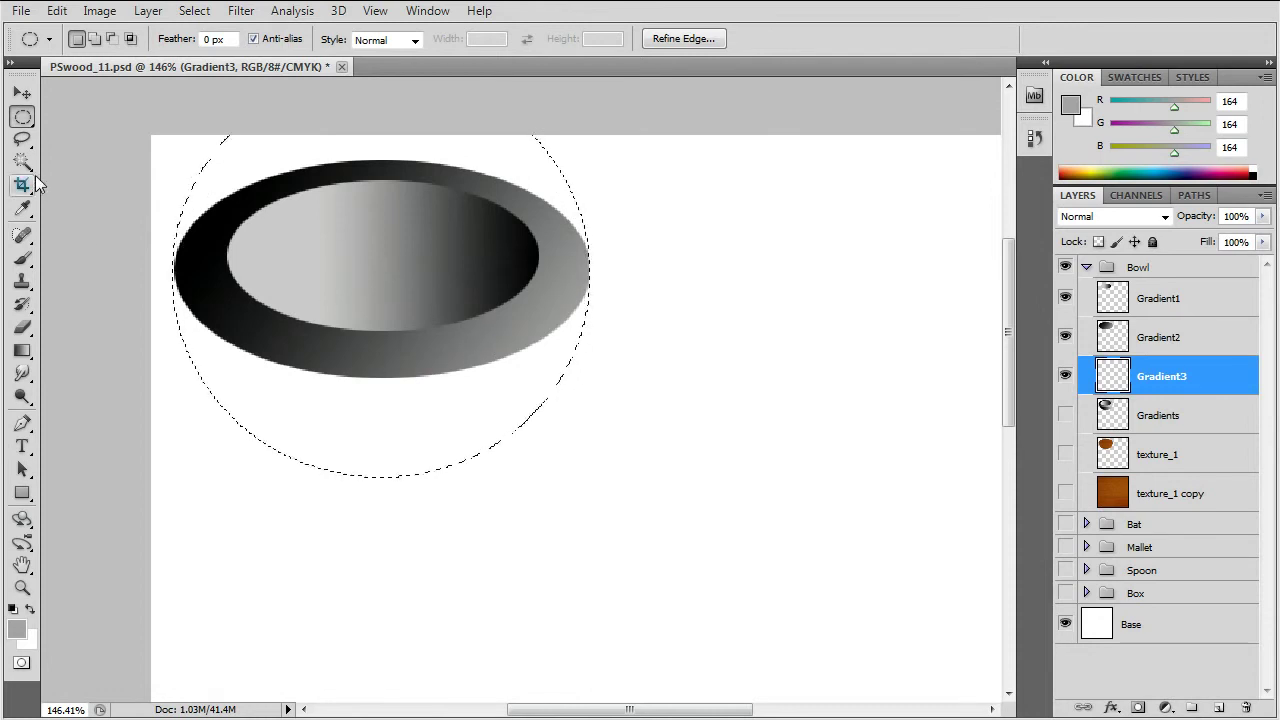
# Subtract the ellipse's top half with a rectangular marquee and slightly narrow the remaining half-ellipse
pyautogui.rightClick(23, 118)
pyautogui.click(120, 106)
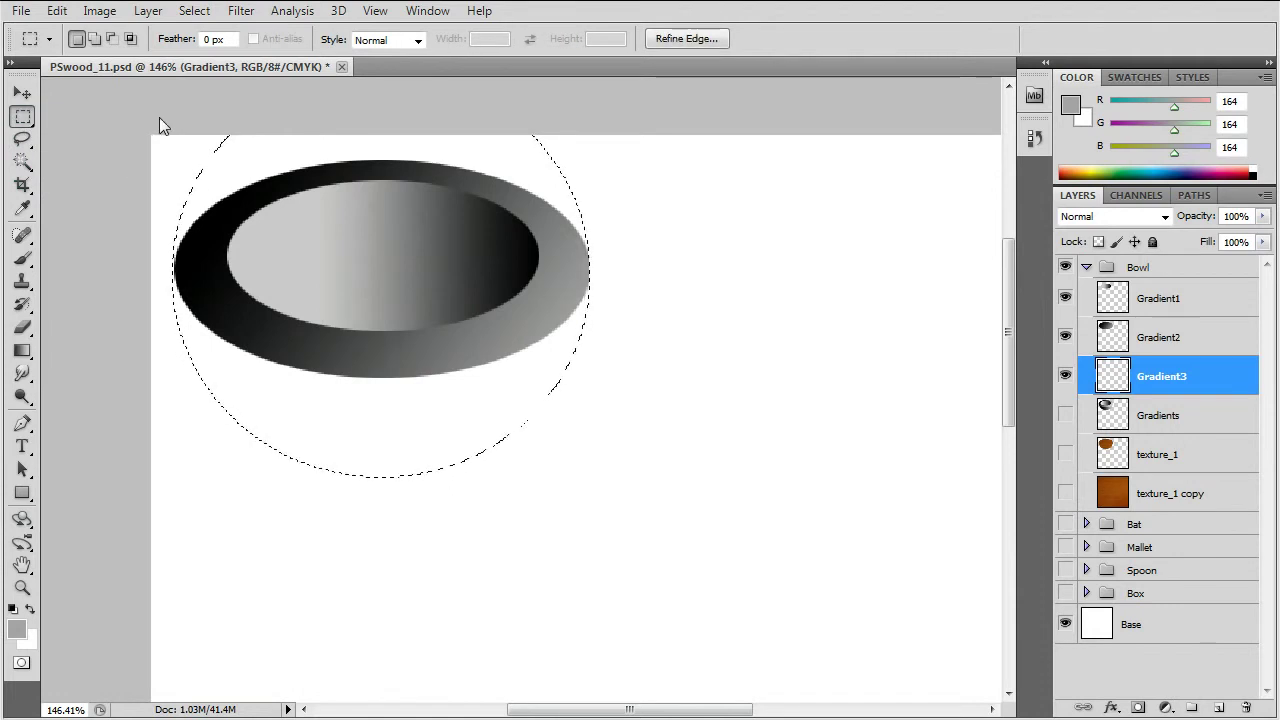
pyautogui.press('alt')
pyautogui.moveTo(145, 99); pyautogui.dragTo(630, 282)
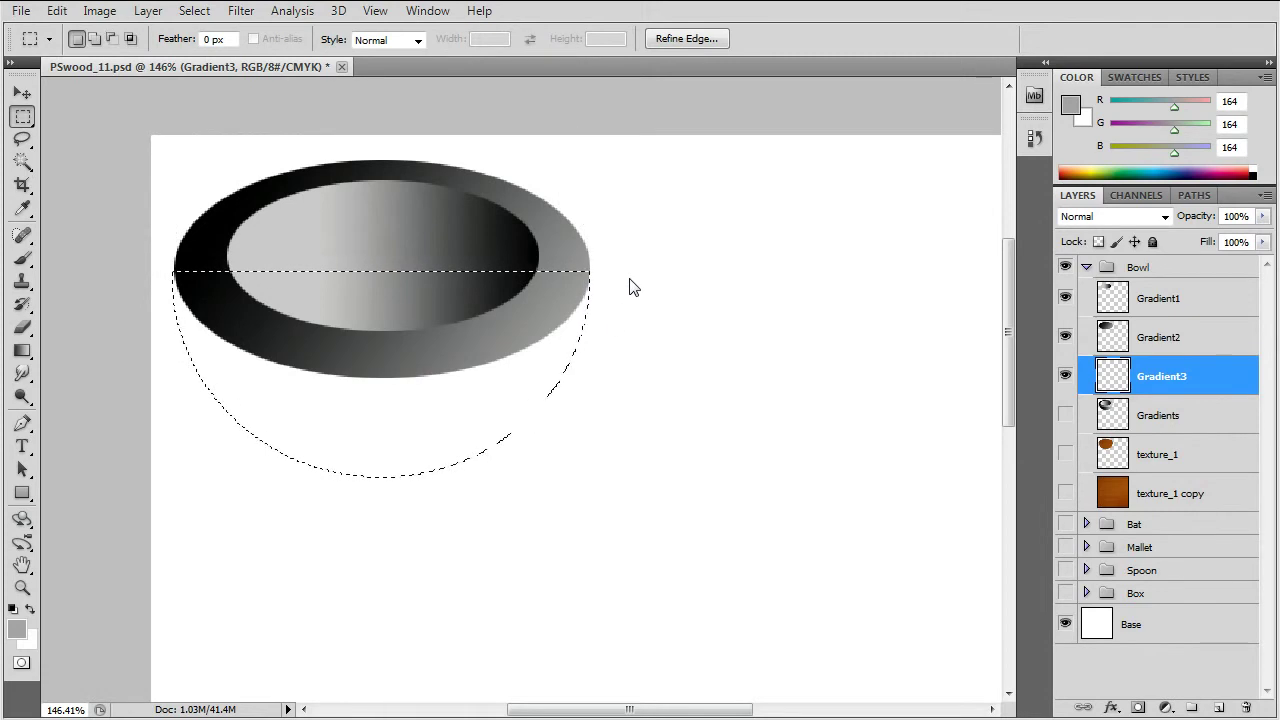
pyautogui.rightClick(343, 399)
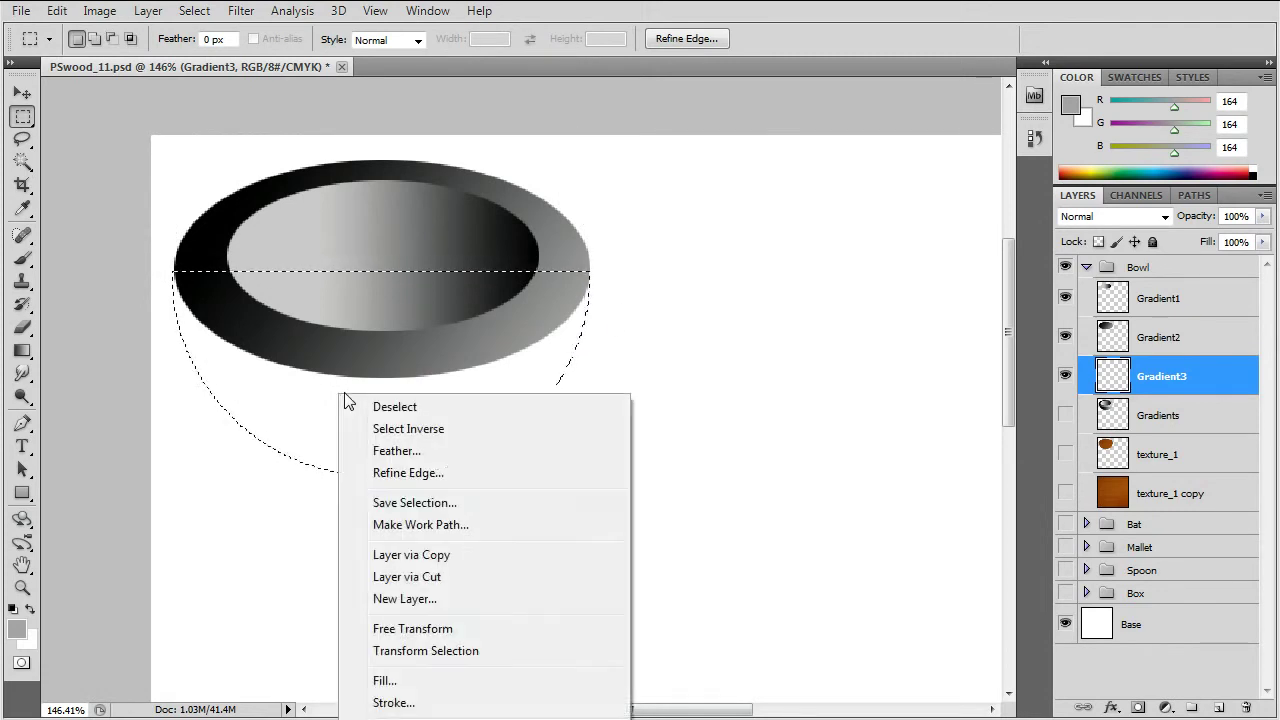
pyautogui.click(431, 651)
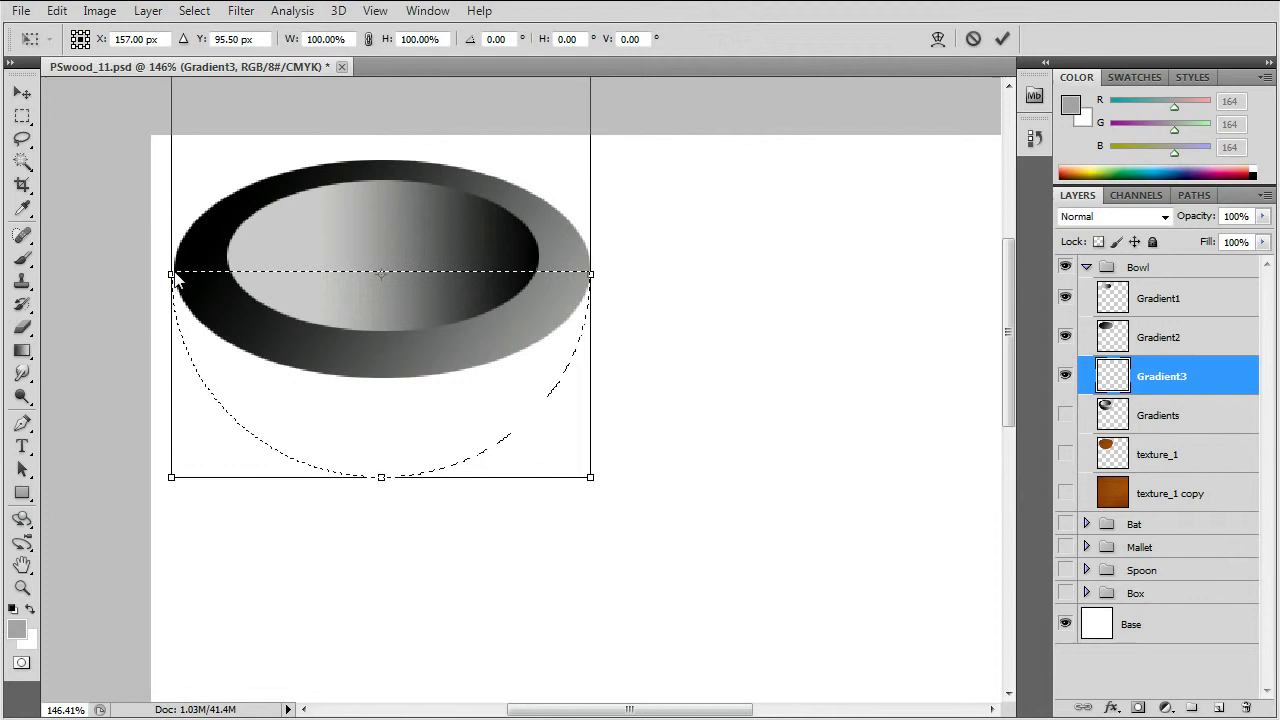
pyautogui.moveTo(172, 281); pyautogui.dragTo(173, 281)
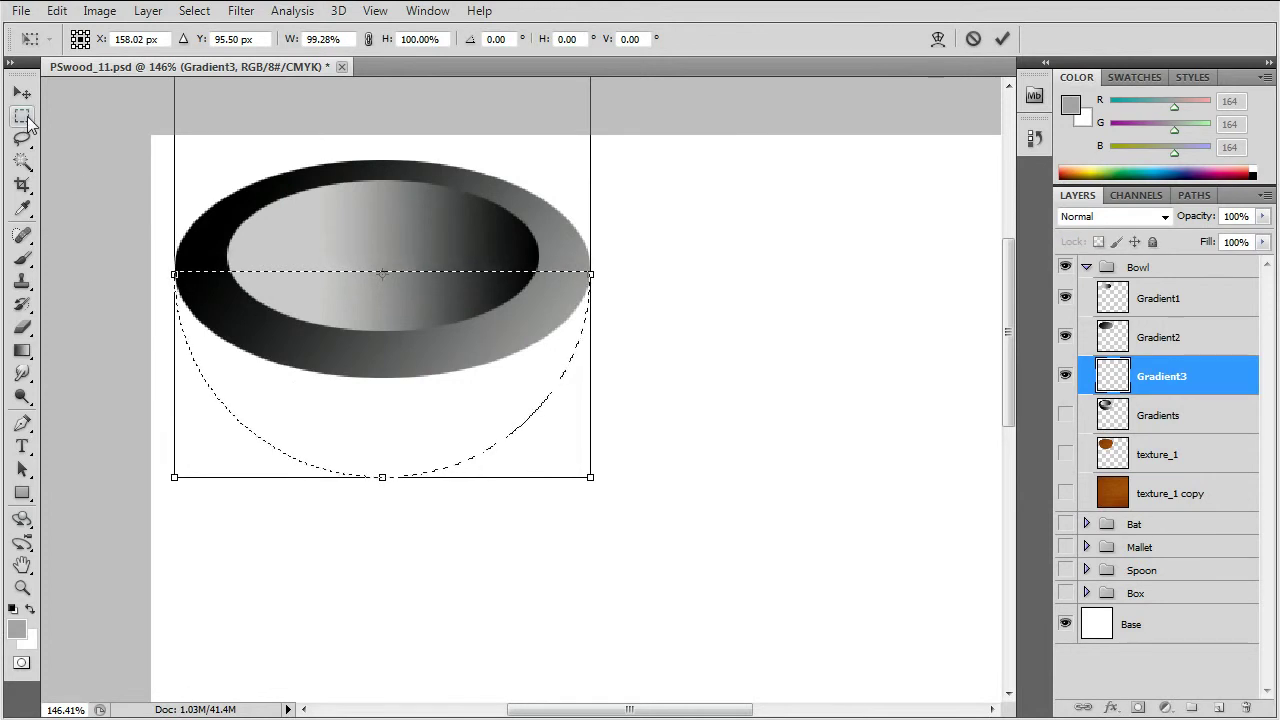
pyautogui.click(22, 116)
pyautogui.click(684, 265)
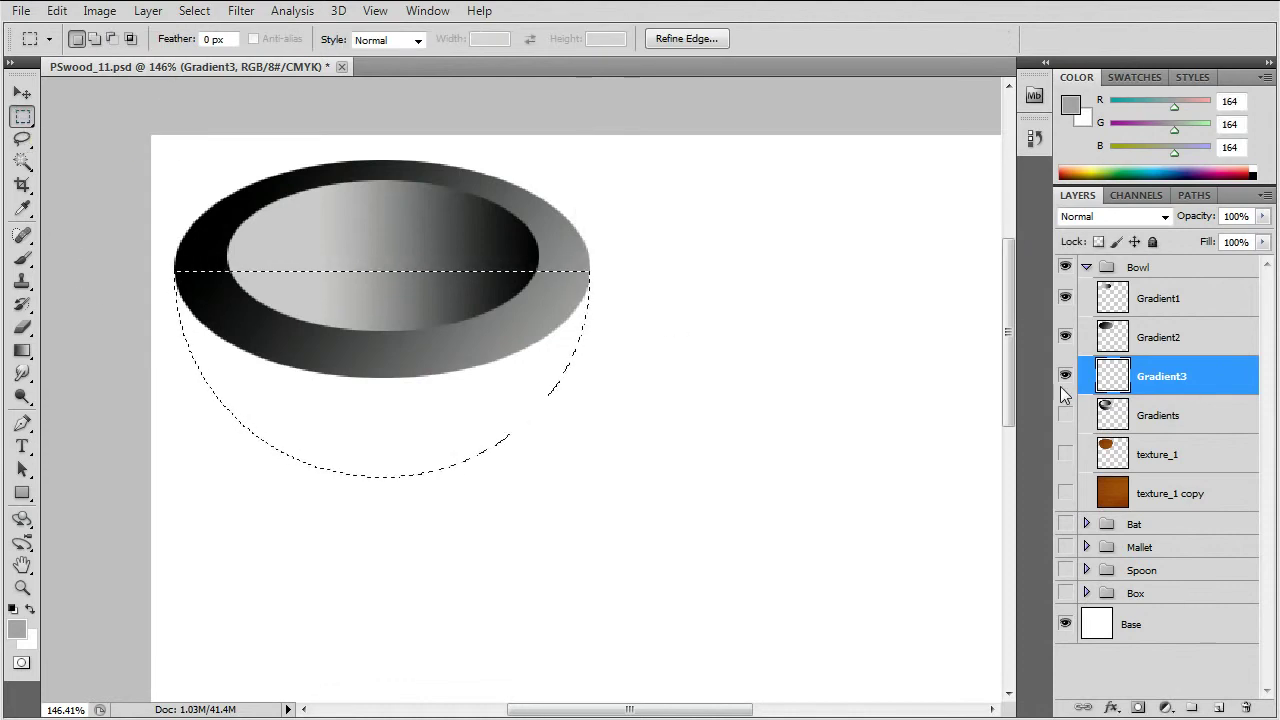
# Fill the bowl body selection with a black-to-light-grey gradient, then deselect
pyautogui.click(22, 350)
pyautogui.moveTo(204, 379); pyautogui.dragTo(440, 392)
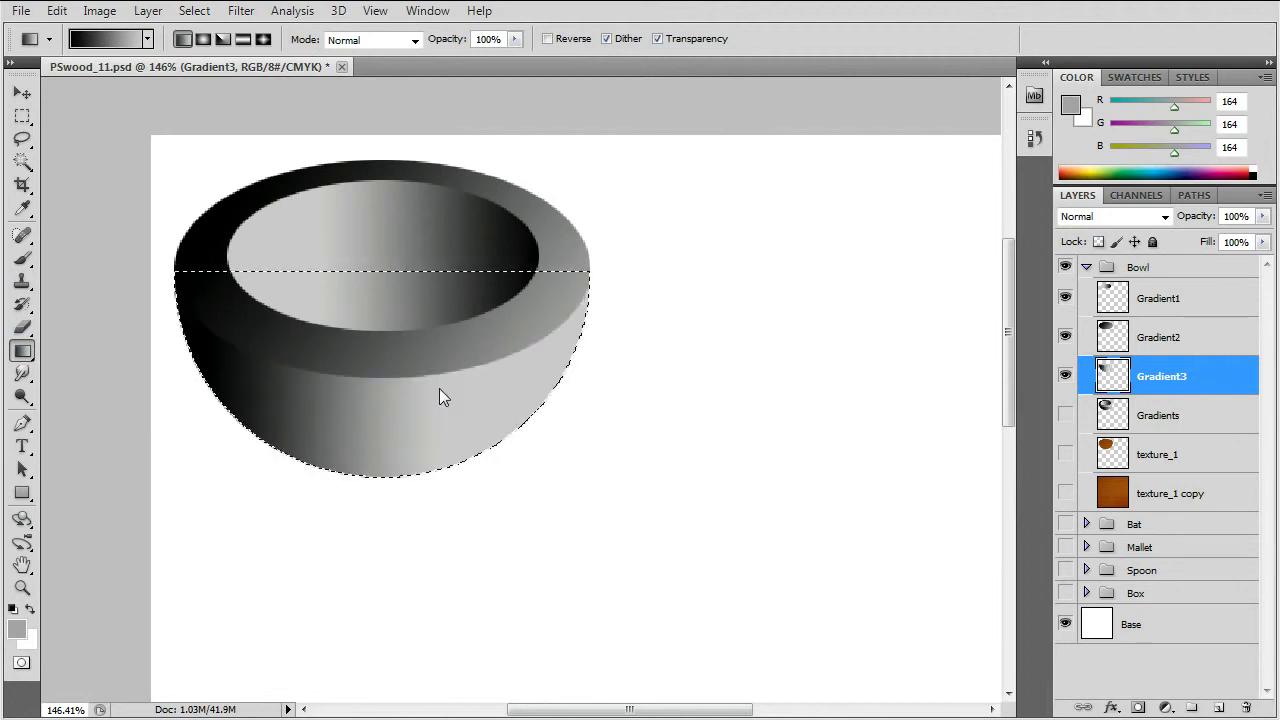
pyautogui.moveTo(218, 396); pyautogui.dragTo(499, 377)
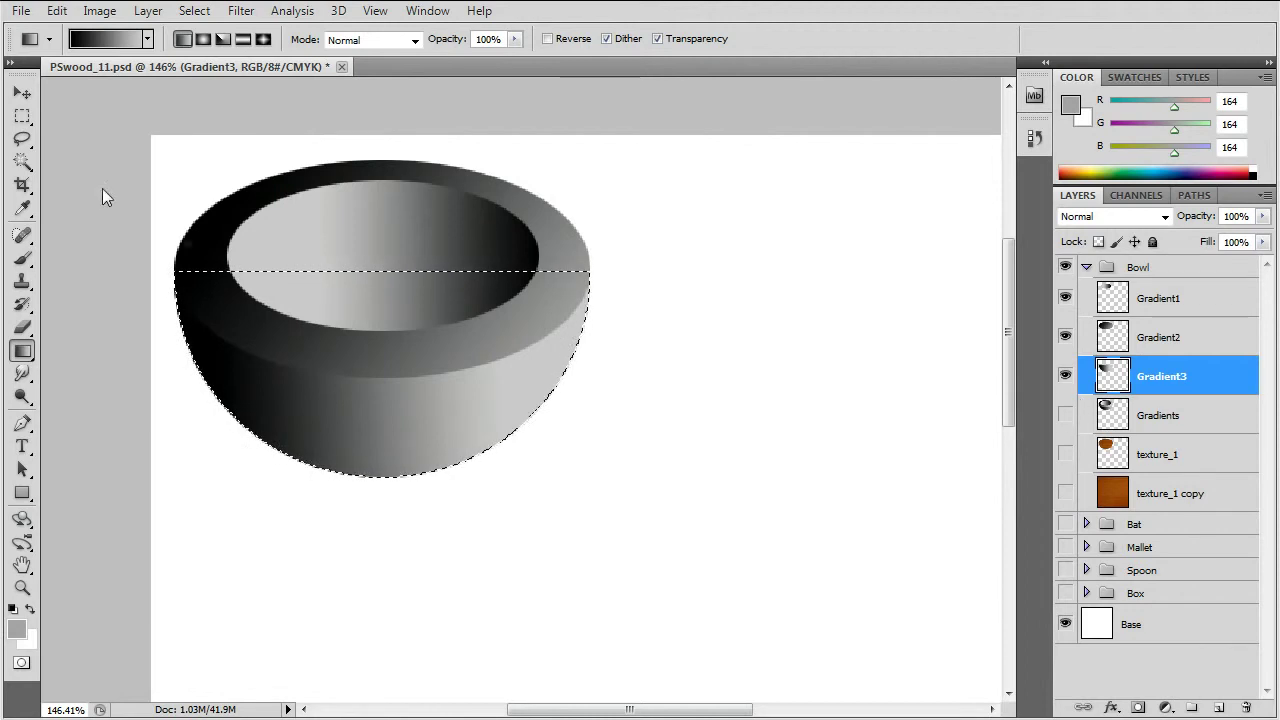
pyautogui.click(23, 118)
pyautogui.click(82, 275)
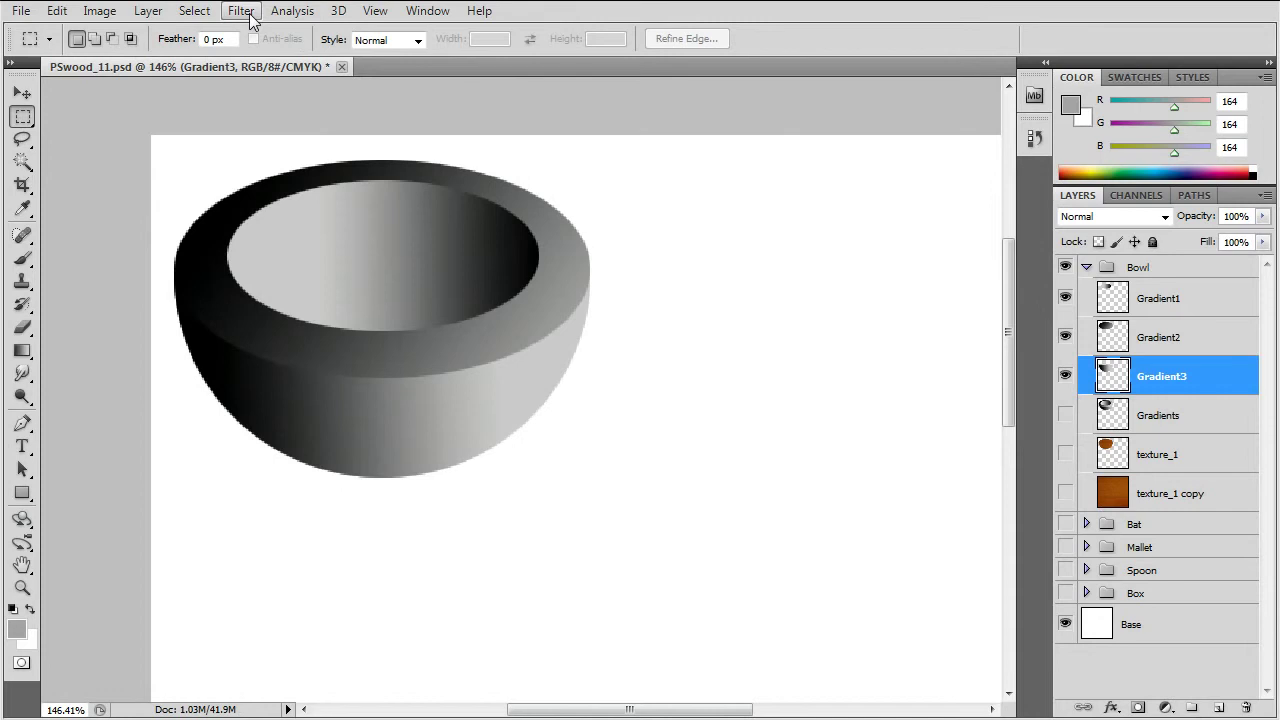
# Delete the Gradient1 and Gradient2 layers from the Bowl group
pyautogui.click(1172, 306)
pyautogui.rightClick(1172, 304)
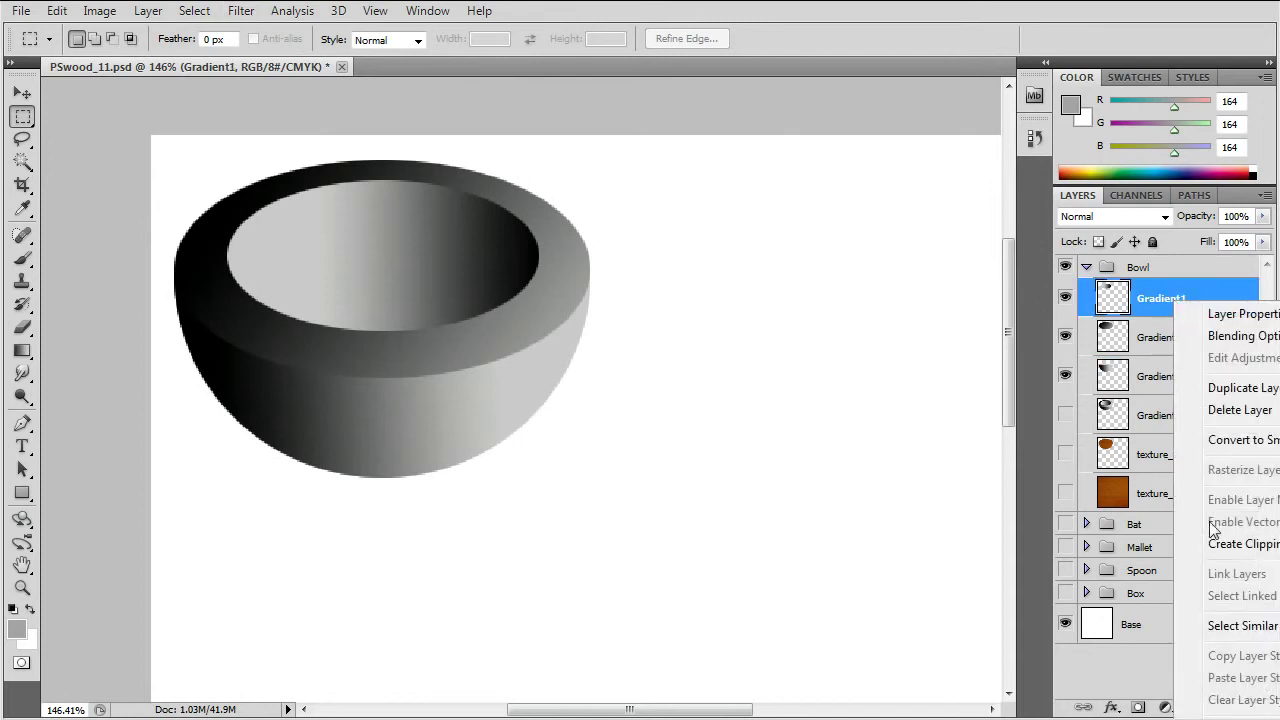
pyautogui.click(1240, 410)
pyautogui.rightClick(1168, 308)
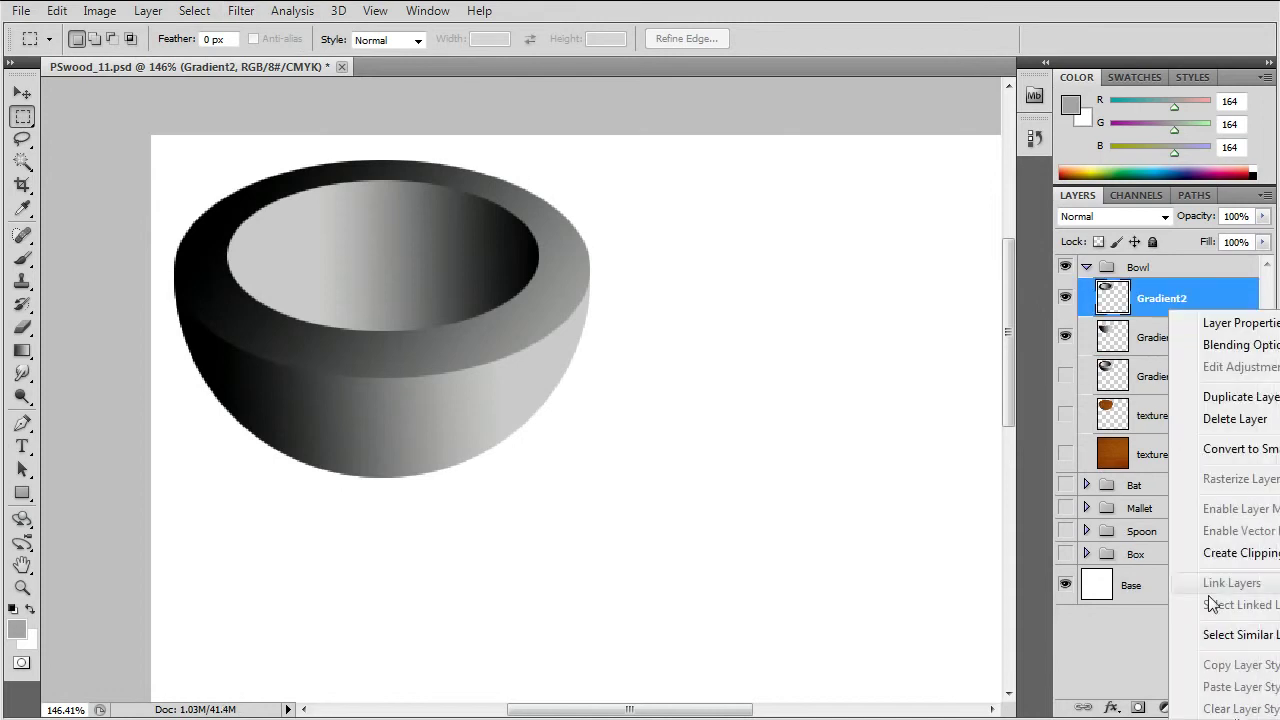
pyautogui.click(1235, 418)
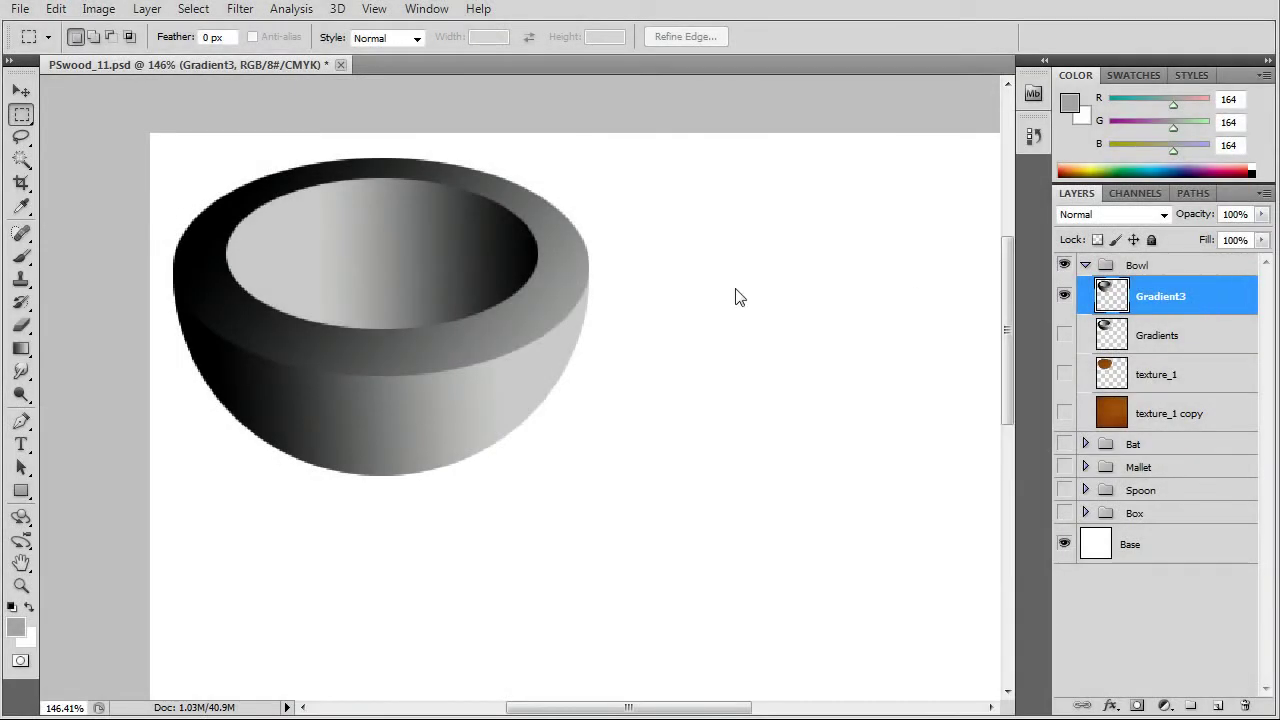
# Apply Filter > Blur > Blur More to the Gradient3 shading
pyautogui.click(240, 9)
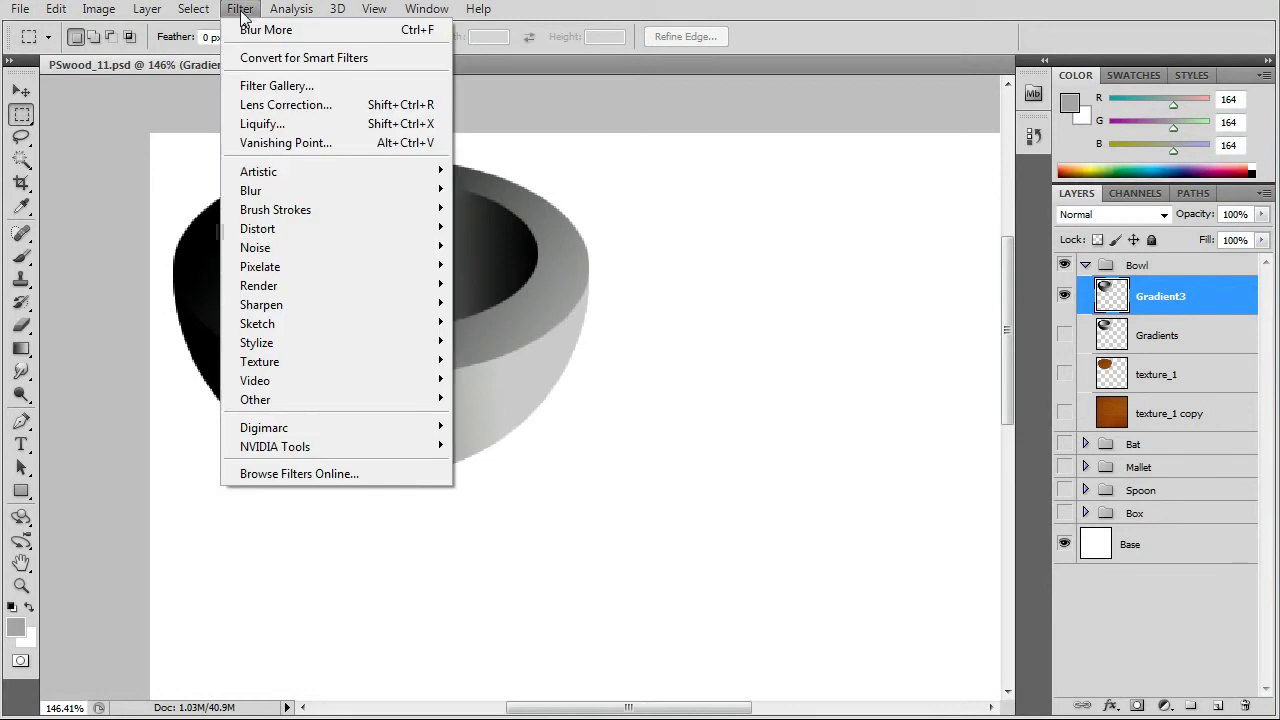
pyautogui.moveTo(279, 198)
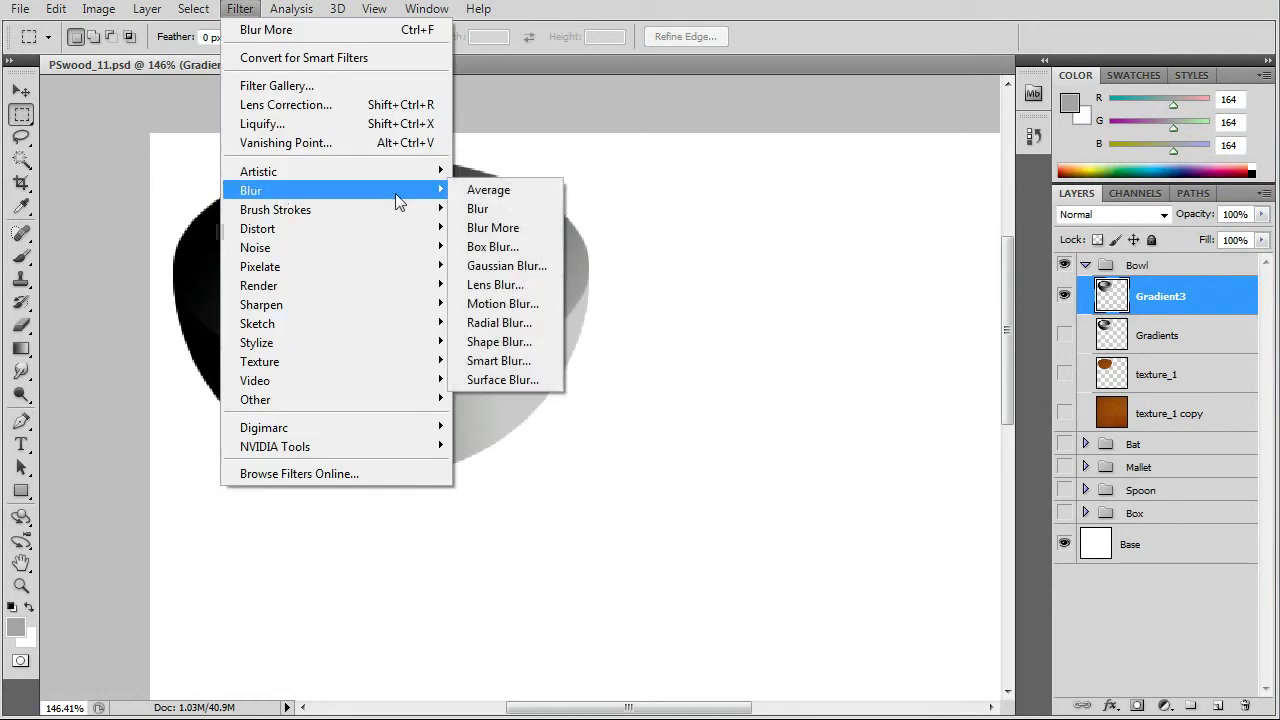
pyautogui.click(497, 240)
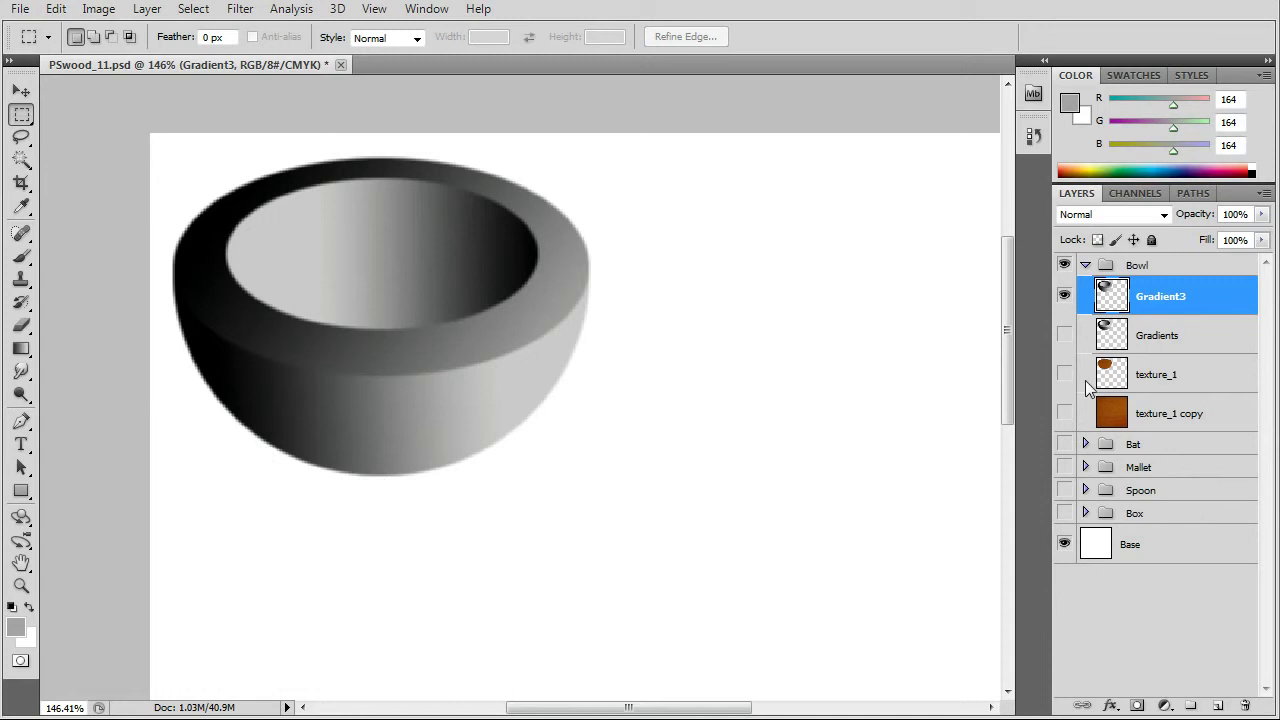
# View the canvas at 100% zoom and set Gradient3 to Multiply blending
pyautogui.click(85, 708)
pyautogui.write('100')
pyautogui.press('Return')
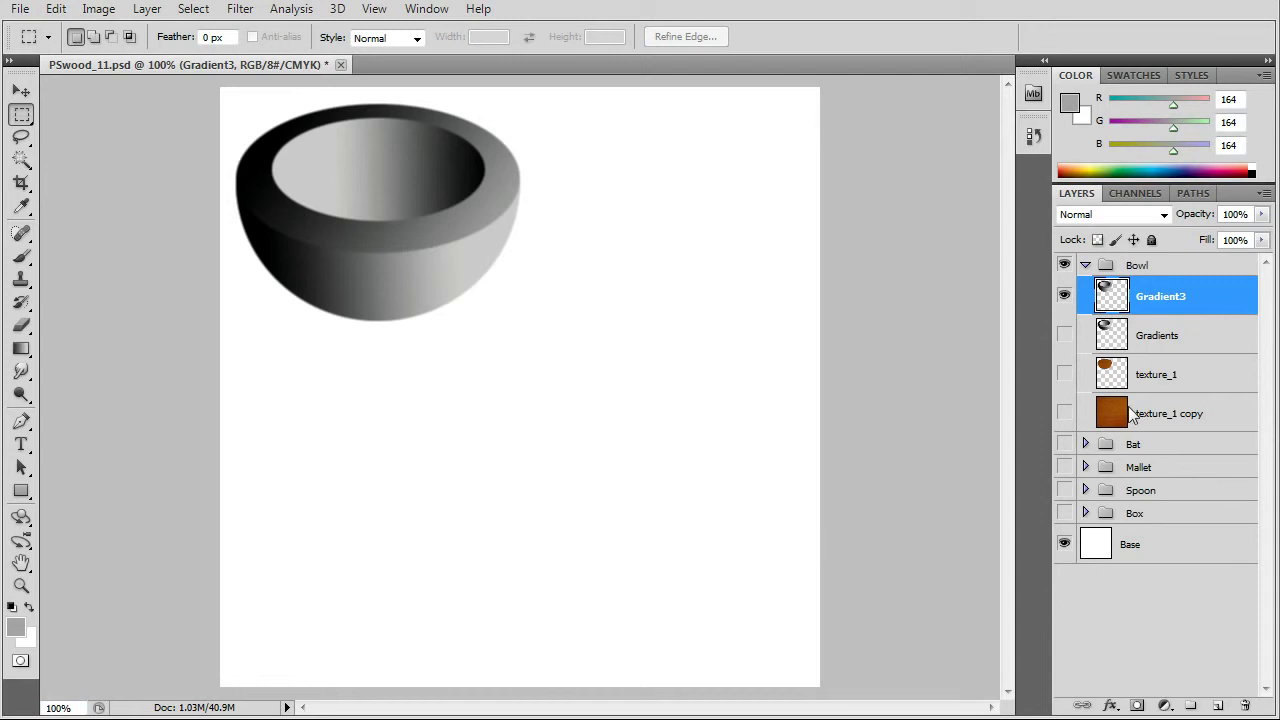
pyautogui.click(1113, 214)
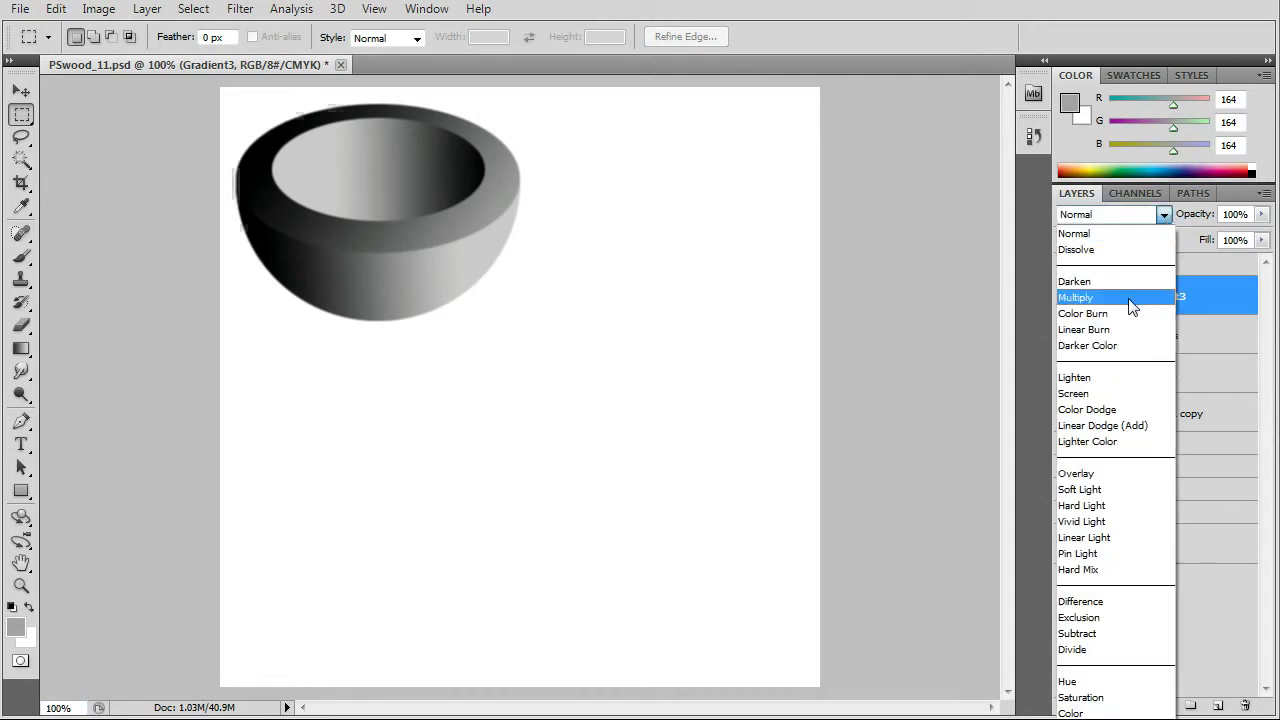
pyautogui.click(1125, 283)
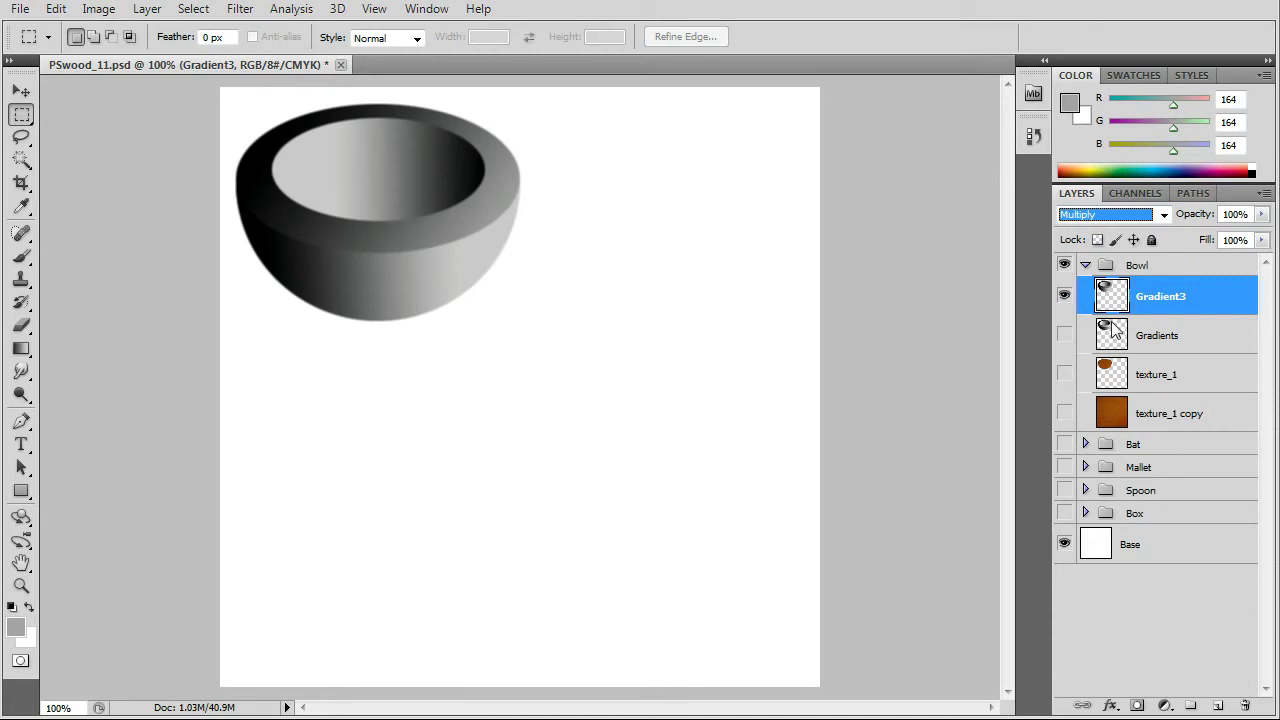
# Delete the texture_1 copy wood outside the bowl using a Magic Wand selection of the white background
pyautogui.click(22, 160)
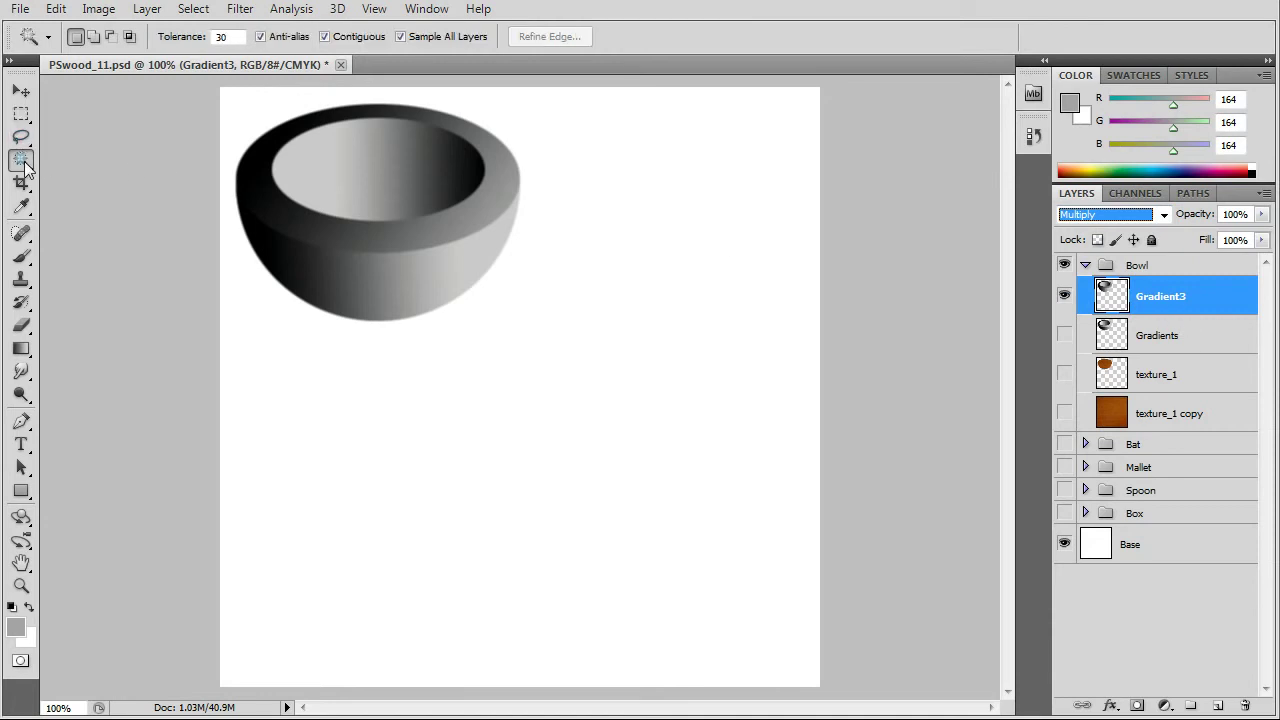
pyautogui.click(647, 225)
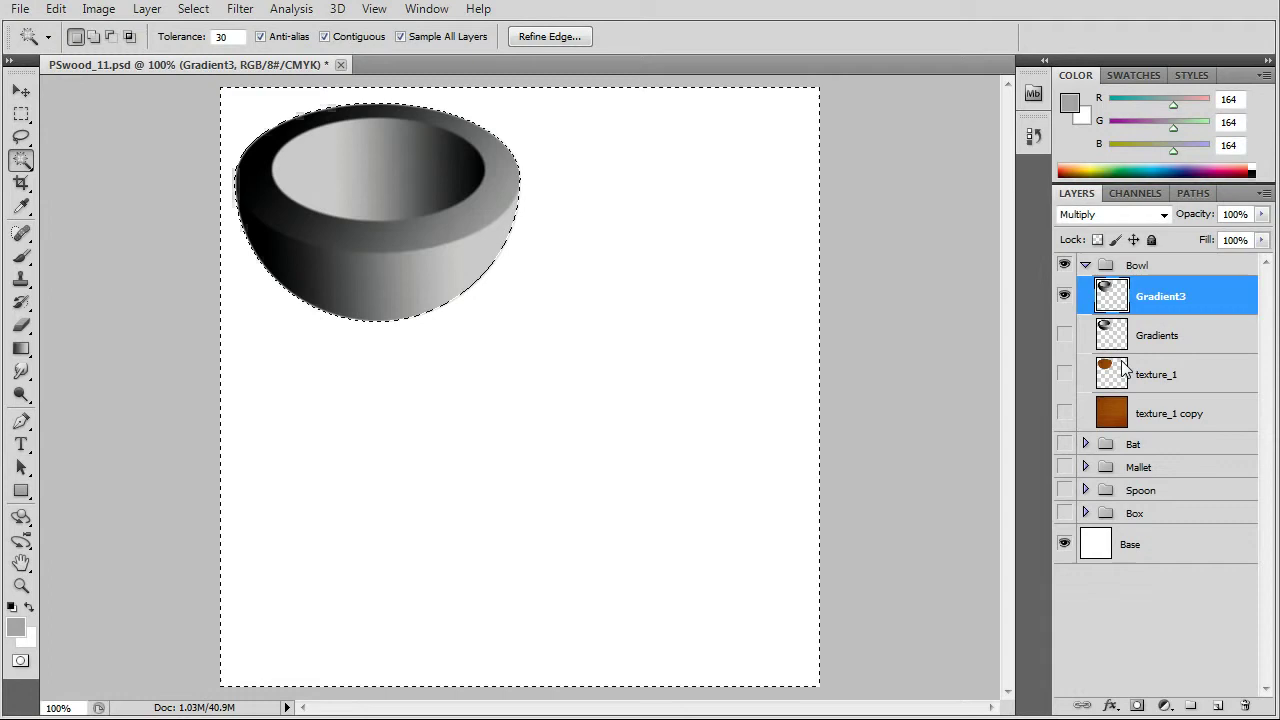
pyautogui.click(1065, 411)
pyautogui.click(1112, 420)
pyautogui.hotkey('ctrl', 'd')
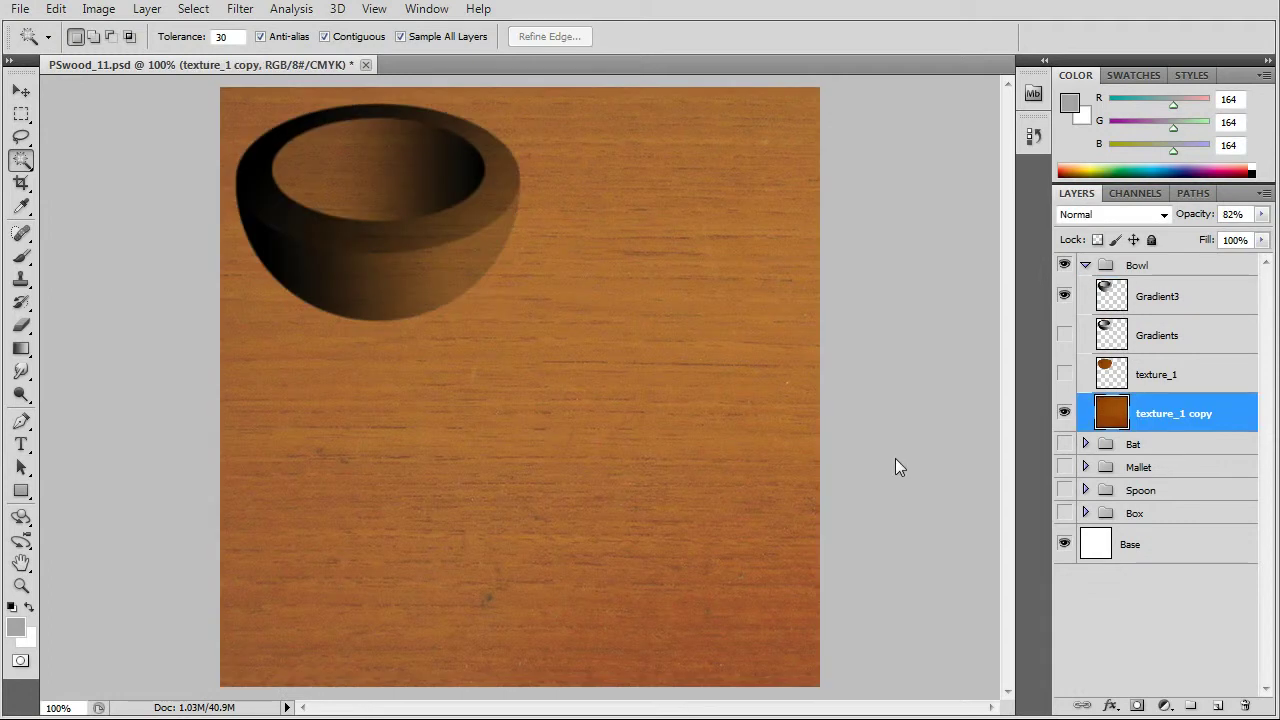
pyautogui.hotkey('ctrl', 'z')
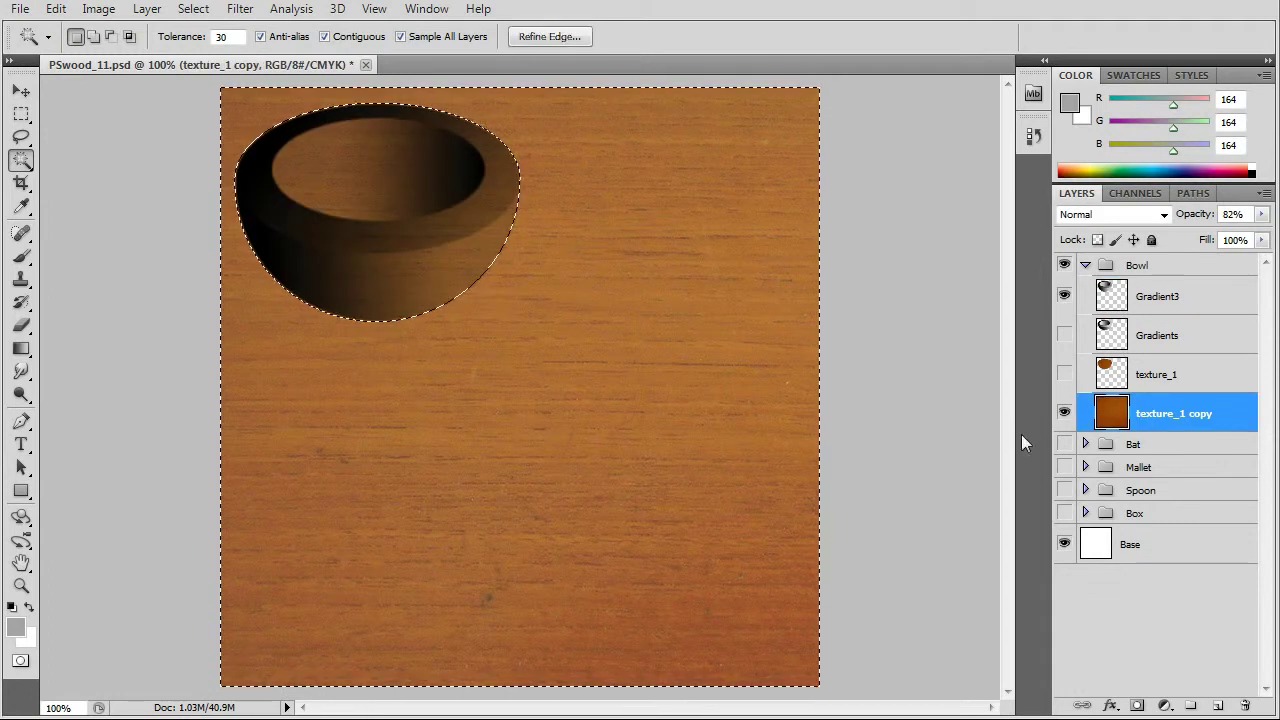
pyautogui.press('Delete')
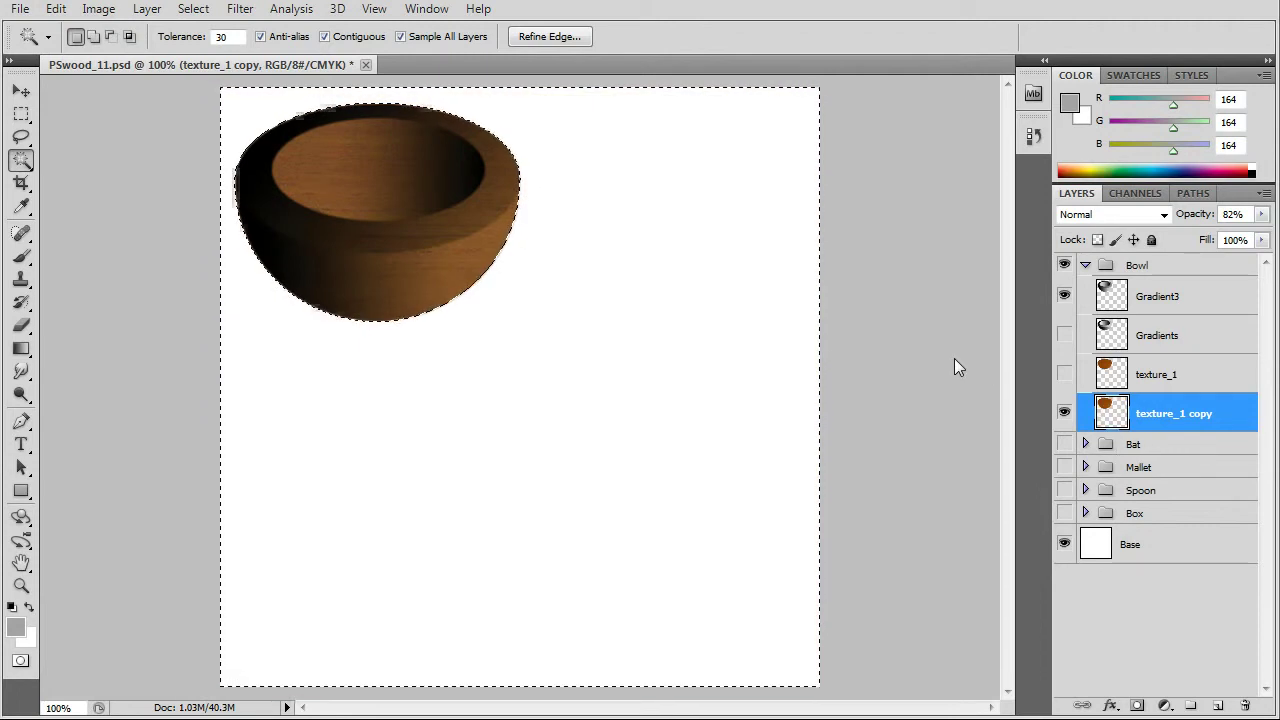
pyautogui.hotkey('ctrl', 'd')
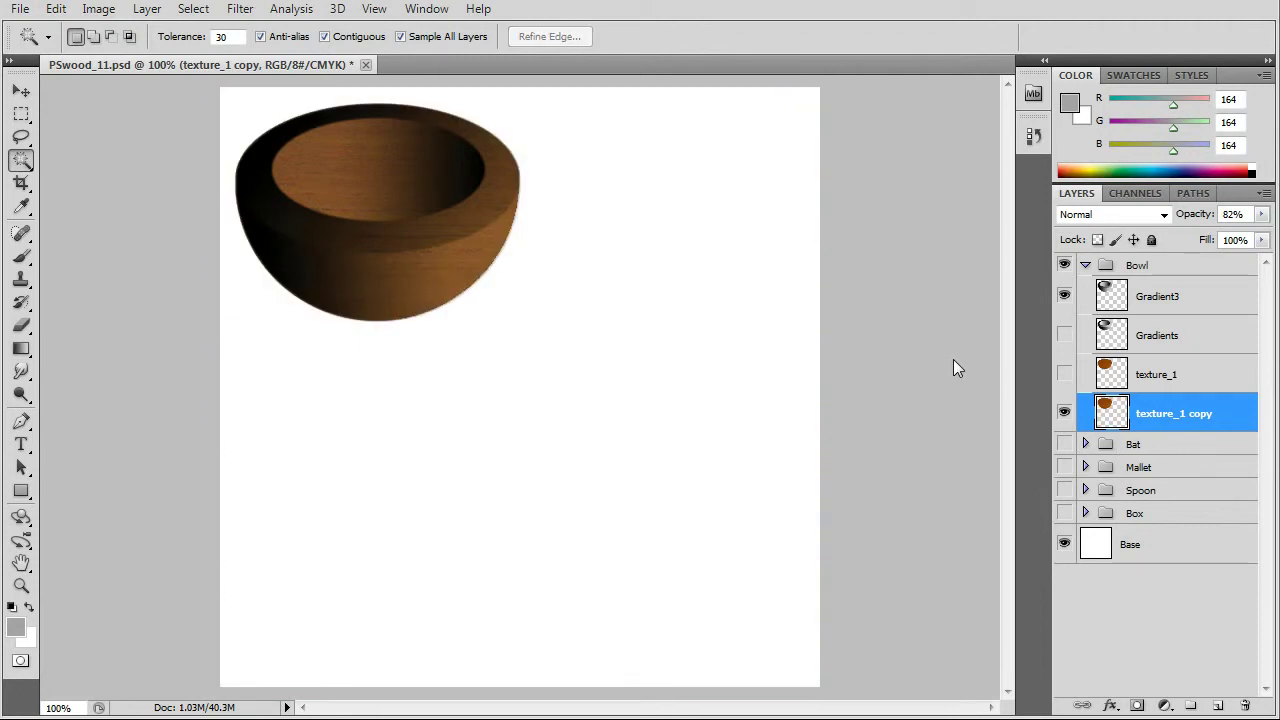
# Lower the texture_1 copy layer's opacity to 61%
pyautogui.click(1065, 296)
pyautogui.click(1065, 296)
pyautogui.moveTo(1197, 218)
pyautogui.mouseDown()
pyautogui.moveTo(1177, 222)
pyautogui.moveTo(1218, 228)
pyautogui.moveTo(1192, 227)
pyautogui.moveTo(1204, 224)
pyautogui.mouseUp()
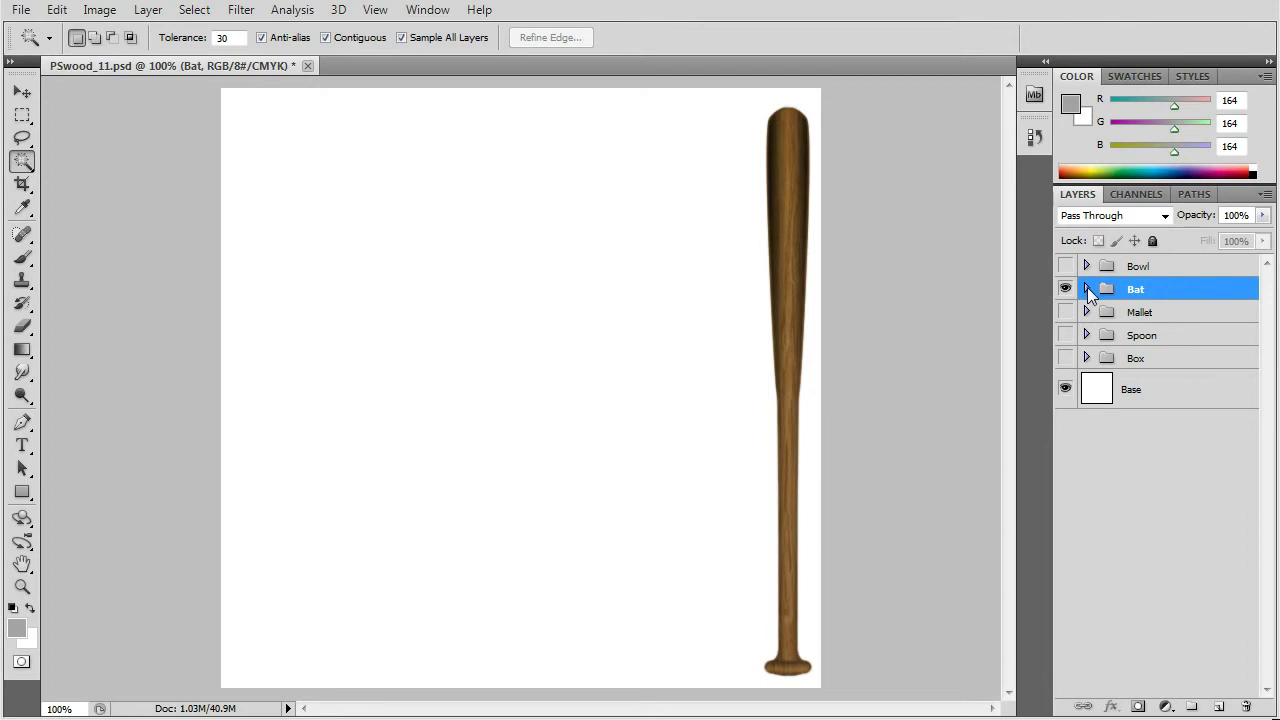
# Expand the Bat group, hide its grey outline layer, and Magic Wand the inside of the bat
pyautogui.click(1087, 288)
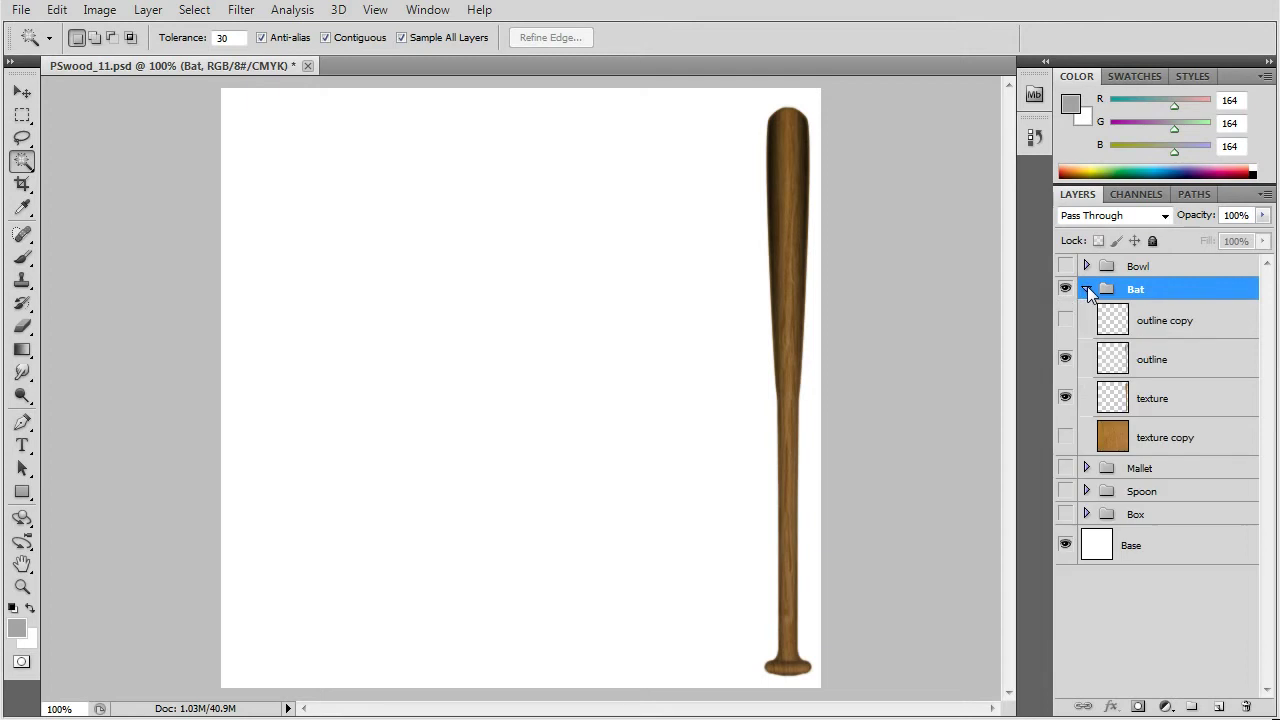
pyautogui.click(1065, 359)
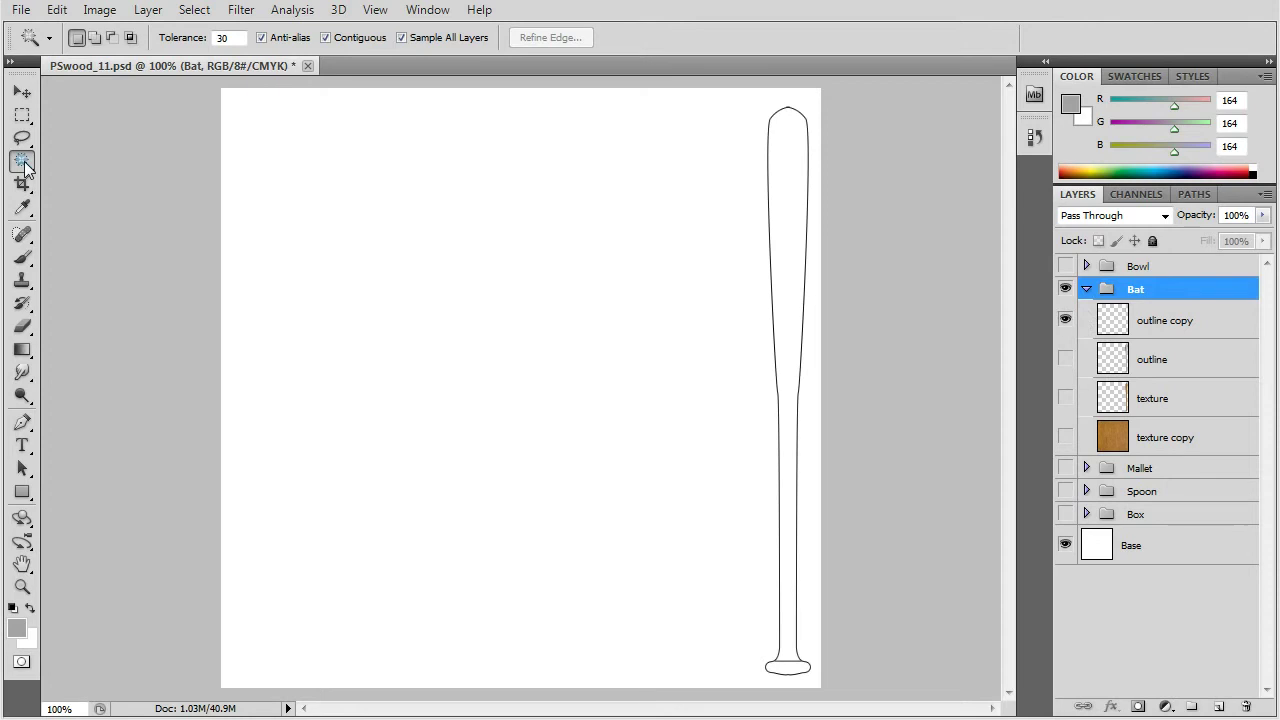
pyautogui.click(785, 288)
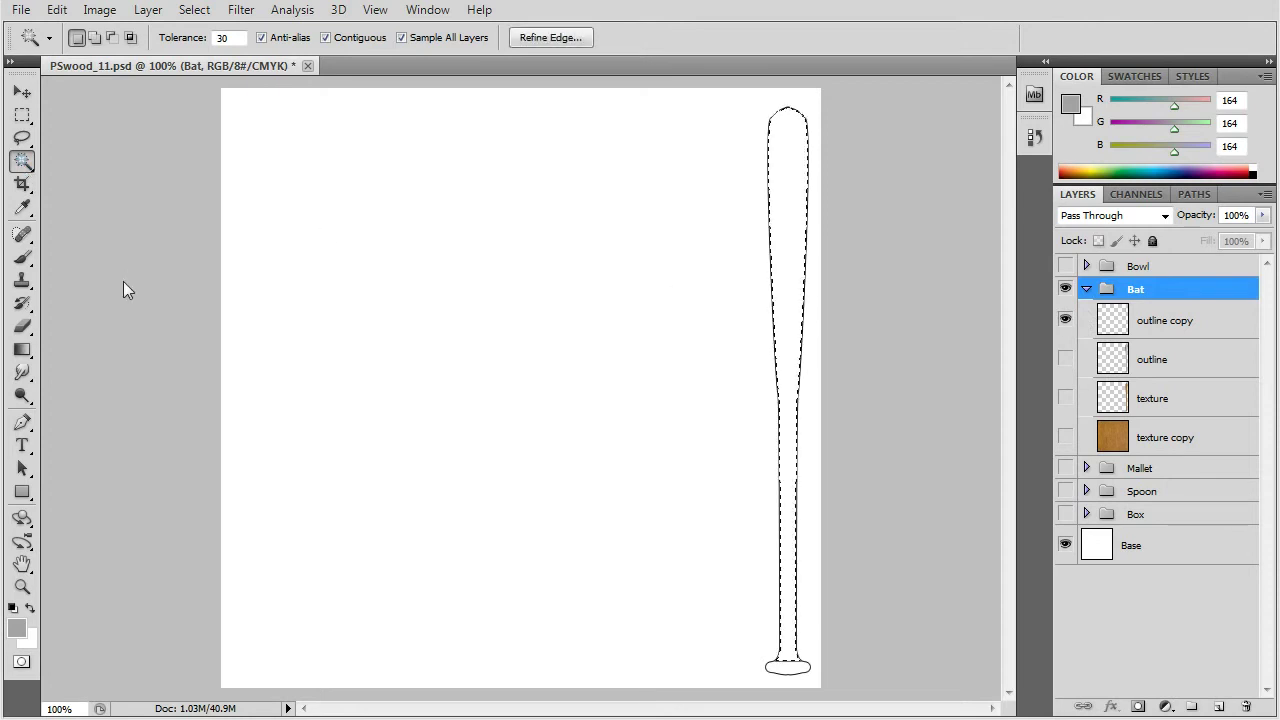
# Fill the bat on outline copy with a reversed reflected gradient for cylindrical shading
pyautogui.click(22, 350)
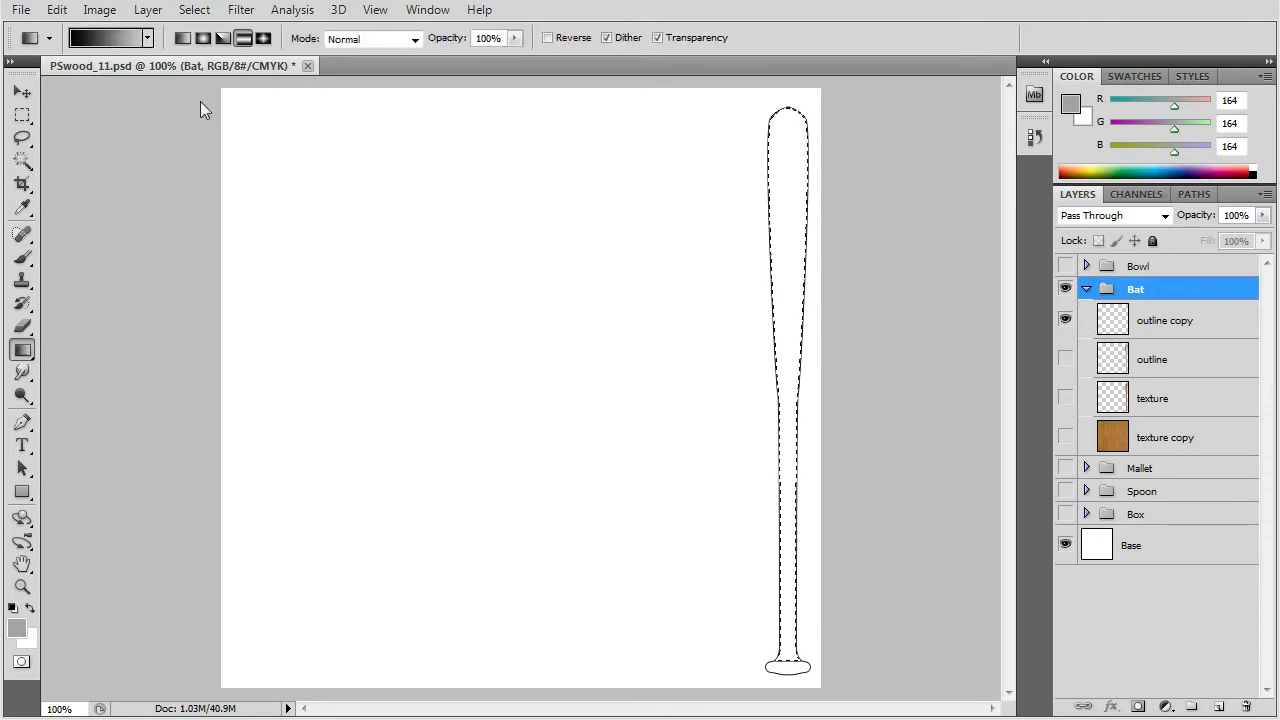
pyautogui.click(242, 37)
pyautogui.click(1112, 328)
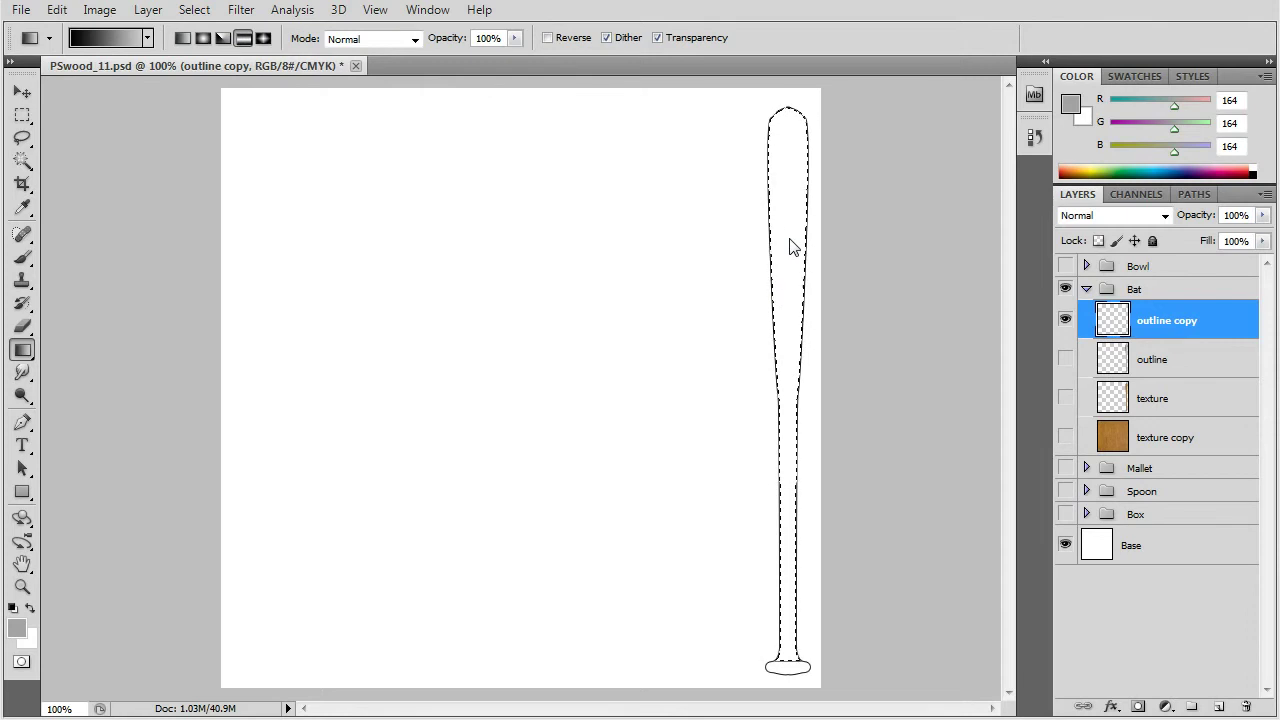
pyautogui.moveTo(789, 238); pyautogui.dragTo(808, 240)
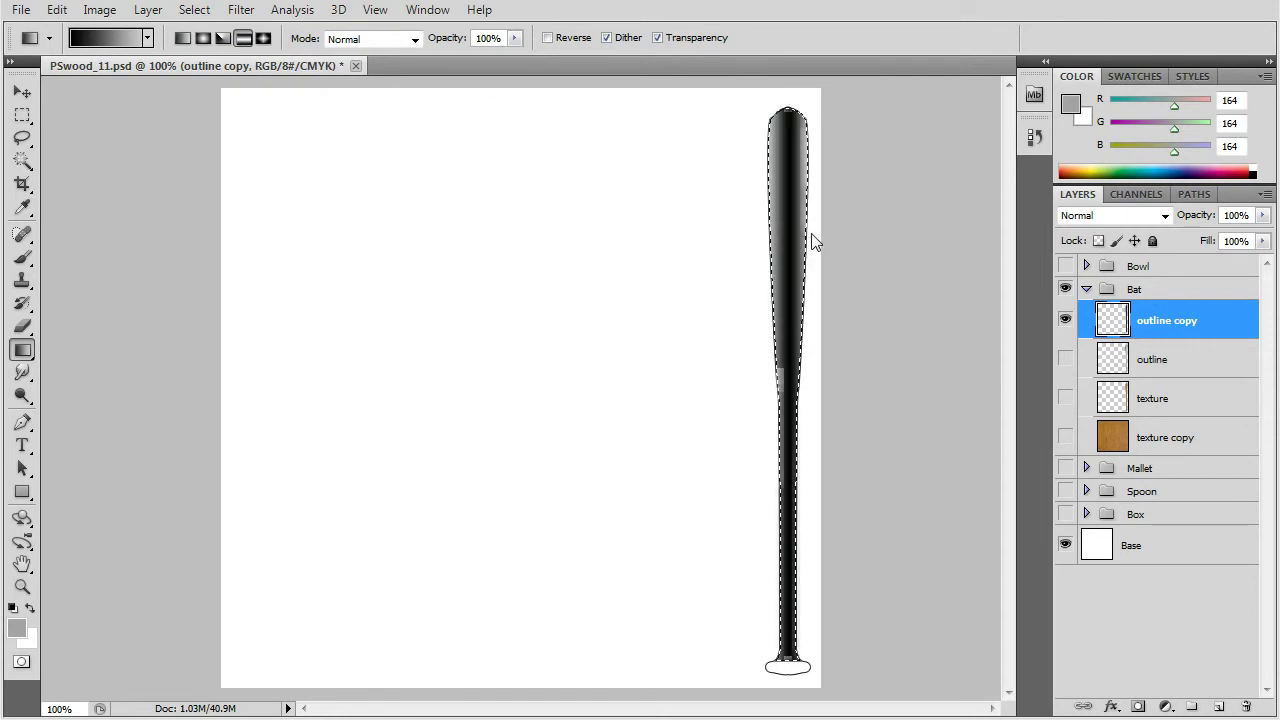
pyautogui.click(546, 39)
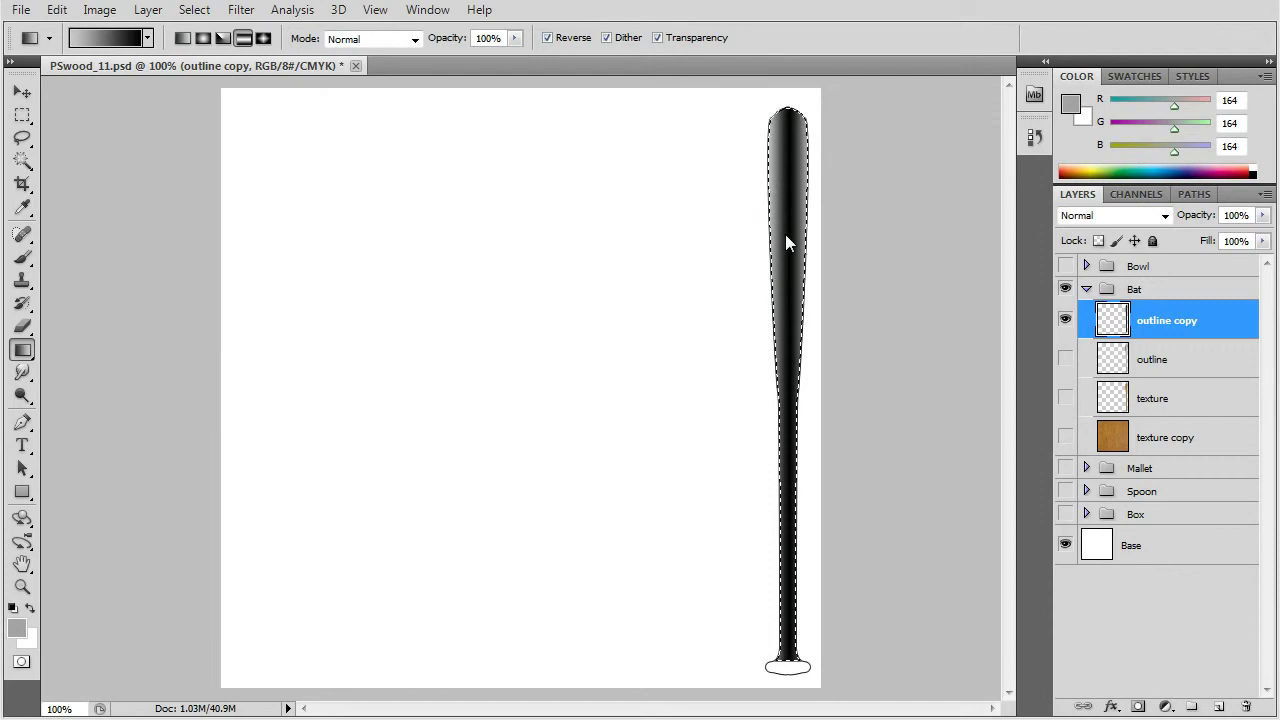
pyautogui.moveTo(830, 240)
pyautogui.mouseDown()
pyautogui.moveTo(798, 235)
pyautogui.moveTo(814, 246)
pyautogui.mouseUp()
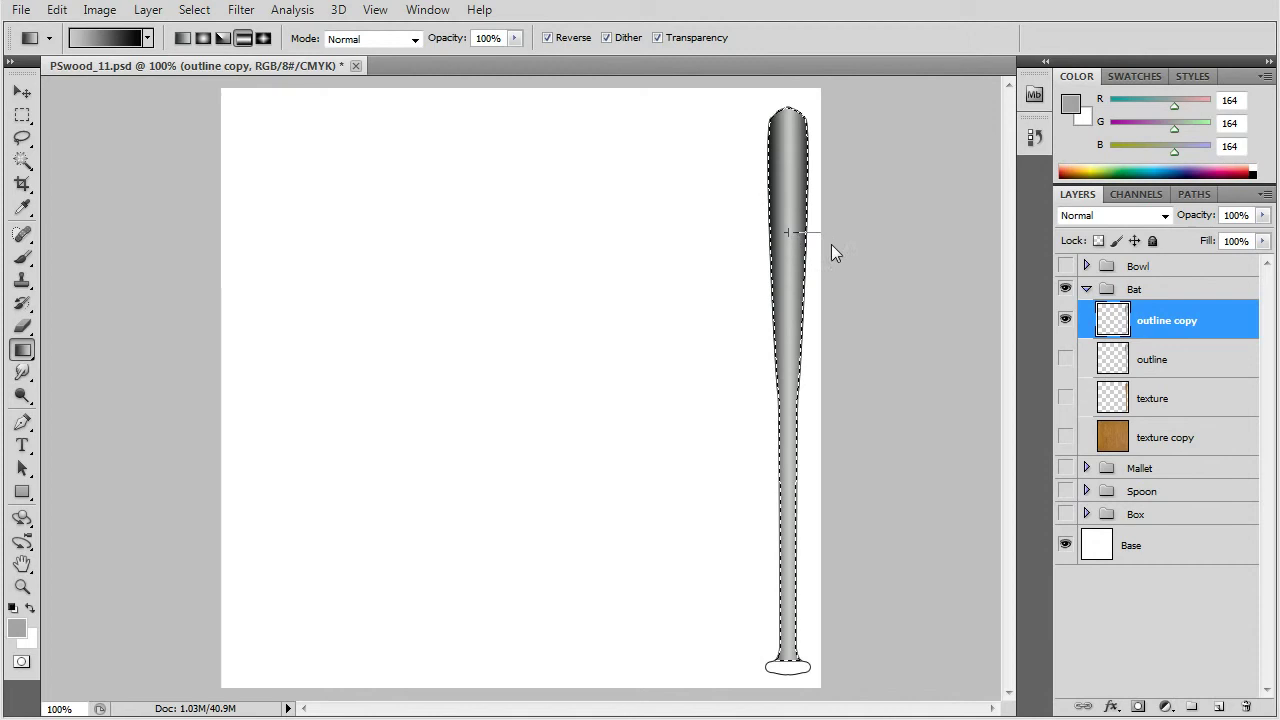
pyautogui.moveTo(831, 244); pyautogui.dragTo(832, 244)
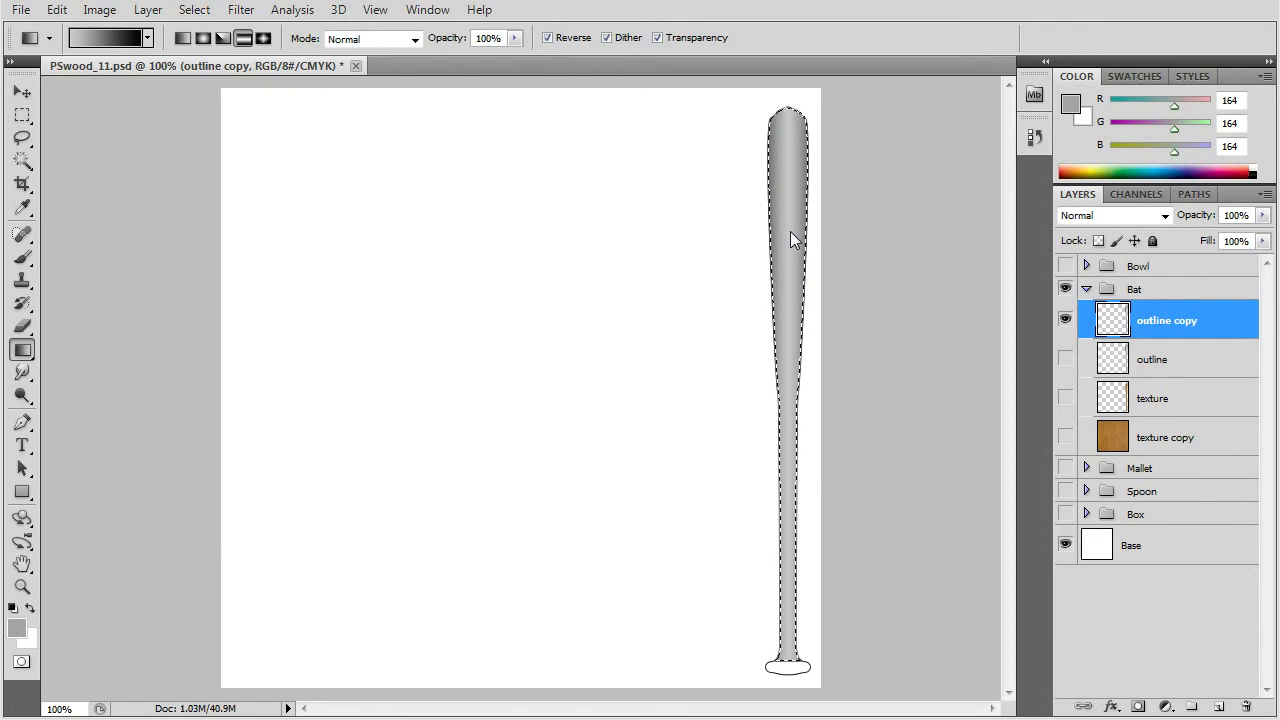
pyautogui.moveTo(789, 236); pyautogui.dragTo(813, 241)
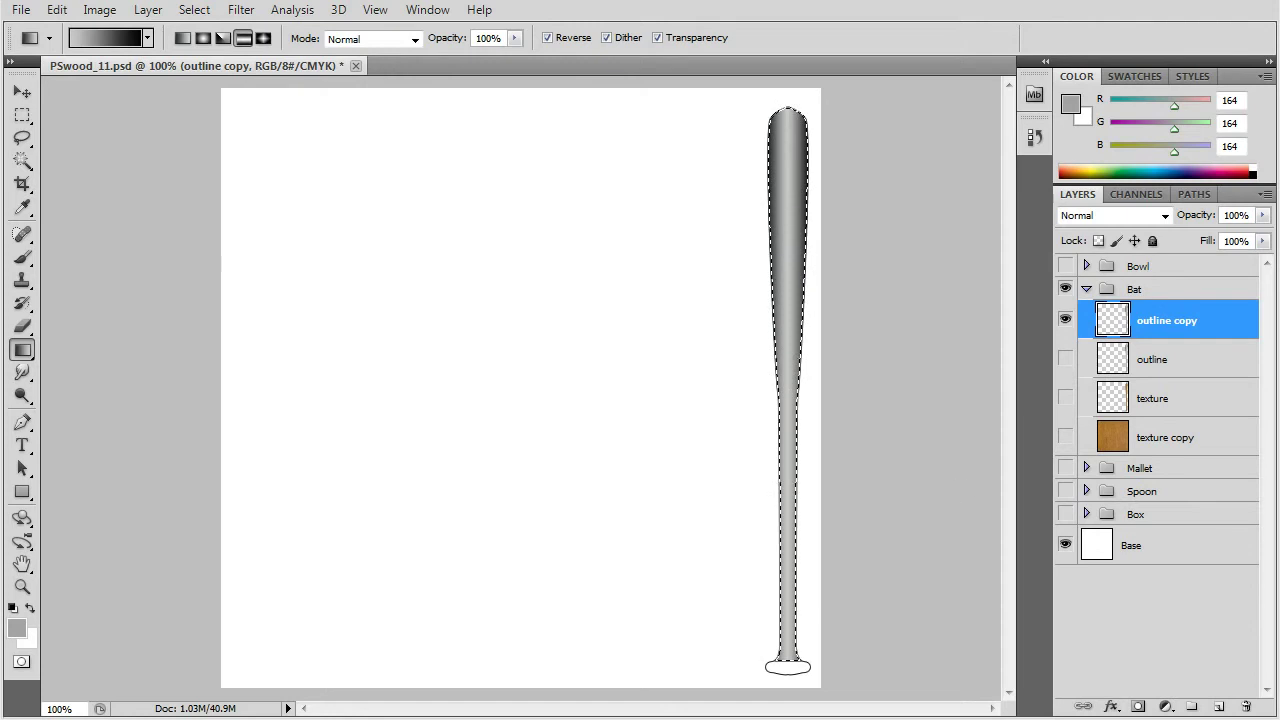
# Magic Wand the bat's bottom knob and fill it with a matching grey gradient
pyautogui.press('w')
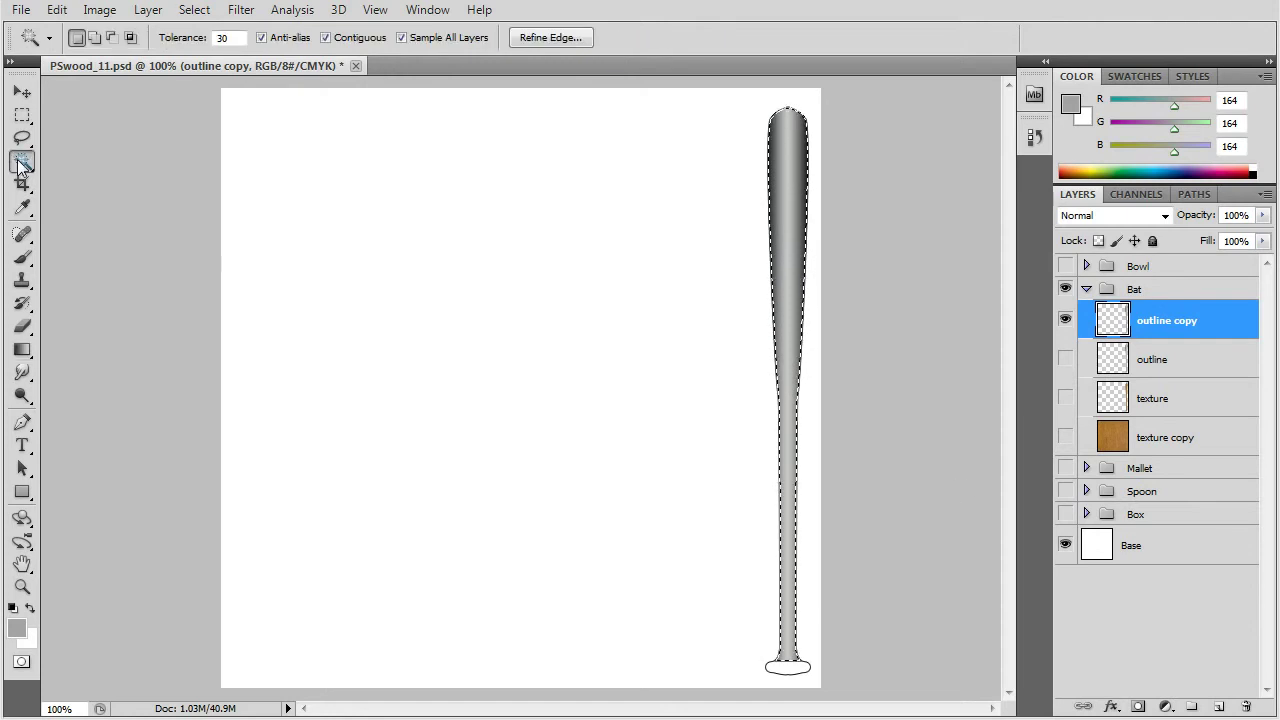
pyautogui.click(797, 676)
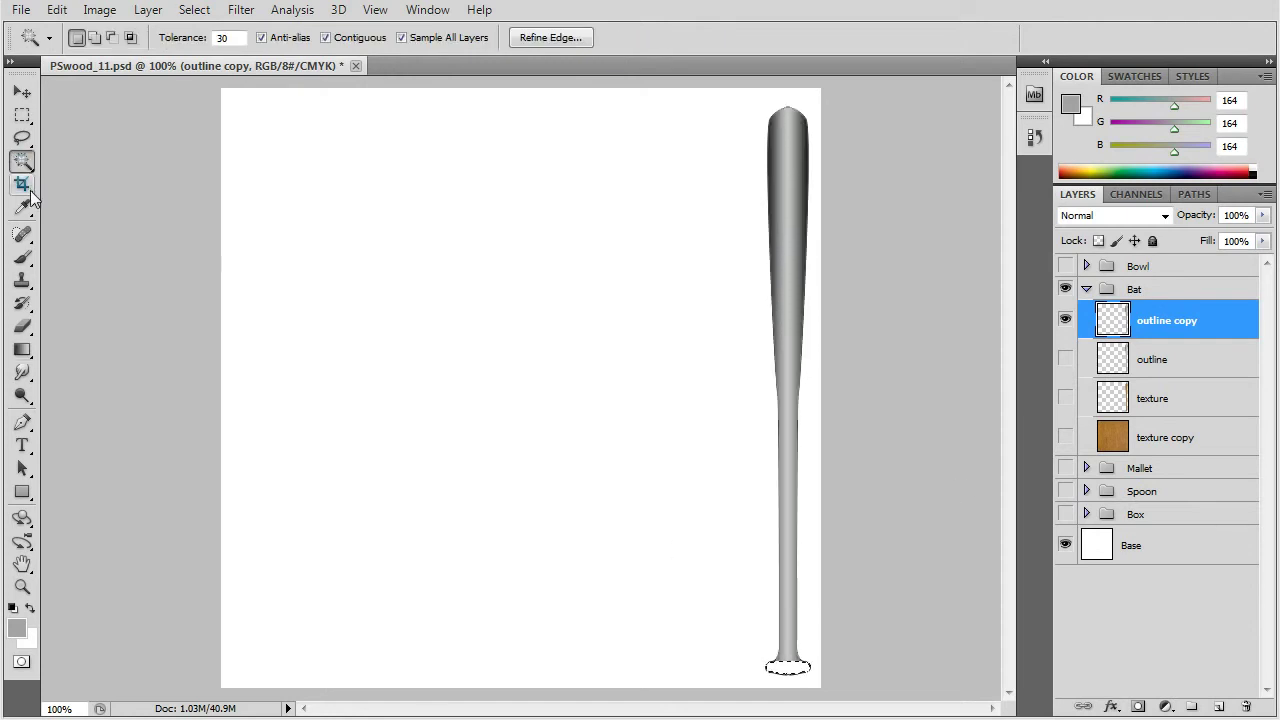
pyautogui.click(22, 350)
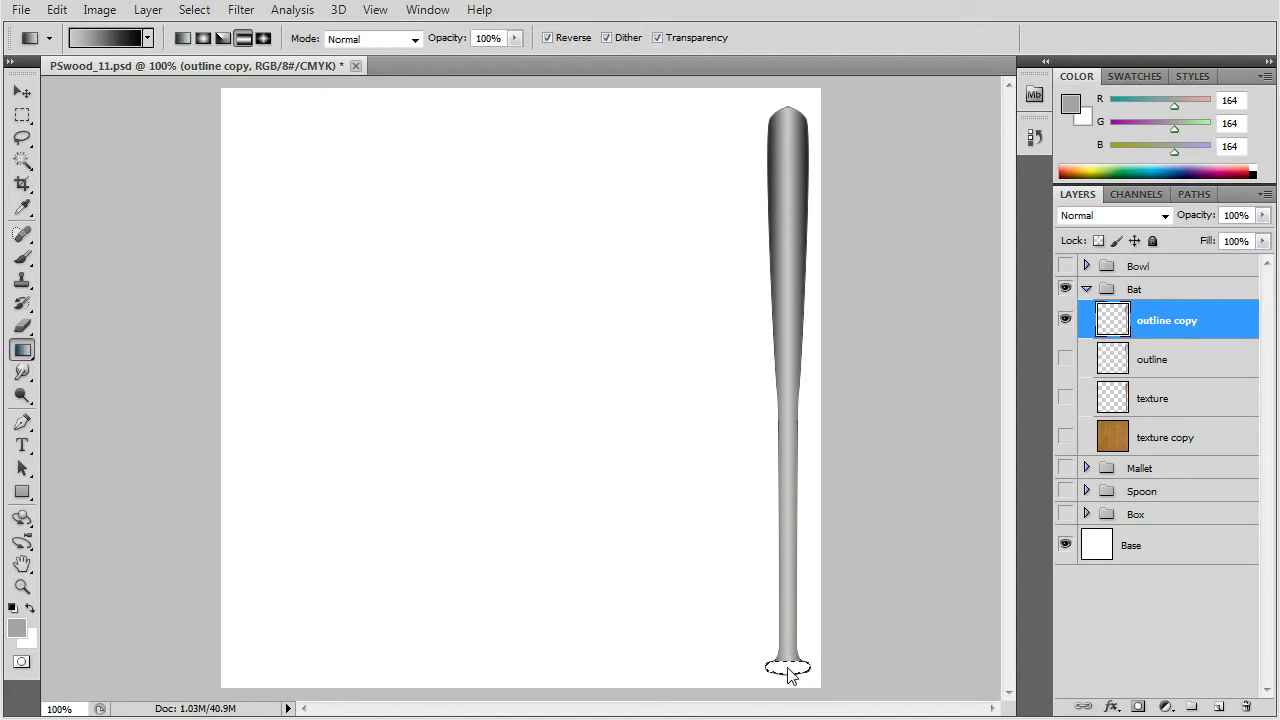
pyautogui.moveTo(790, 675); pyautogui.dragTo(790, 692)
pyautogui.click(22, 115)
# Apply Blur More twice to the bat's grey shading on outline copy
pyautogui.click(253, 300)
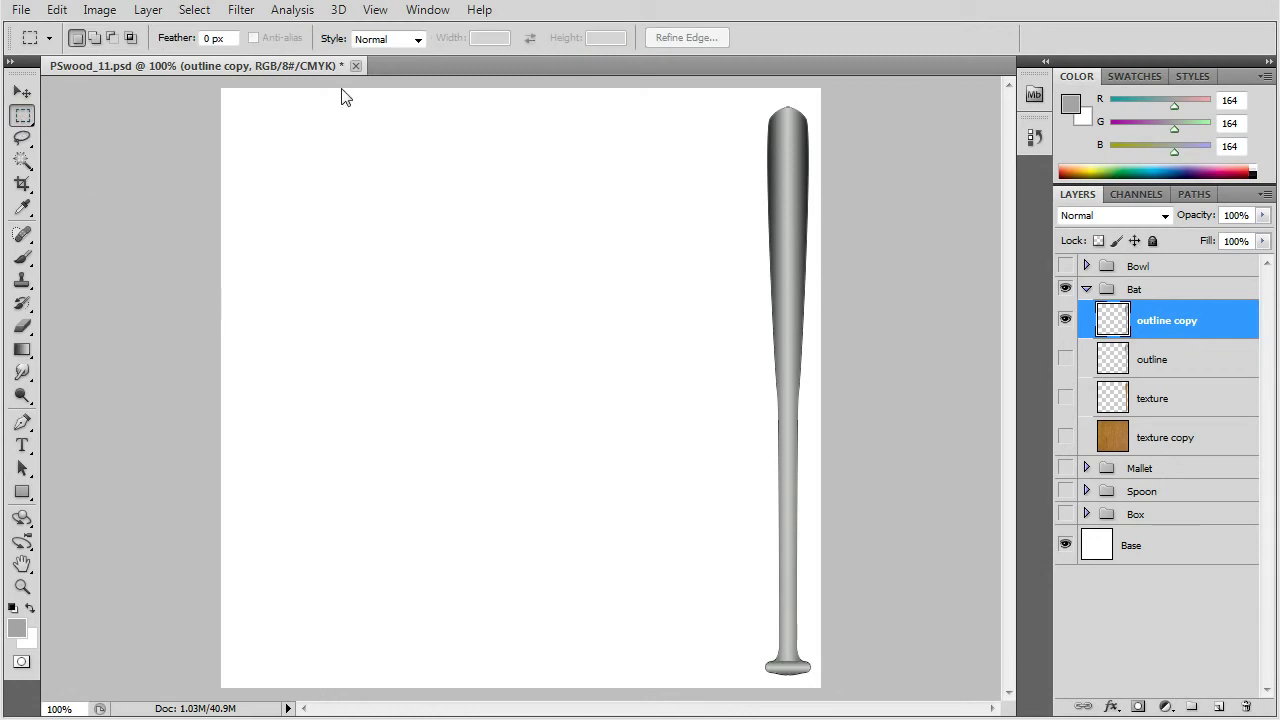
pyautogui.click(240, 10)
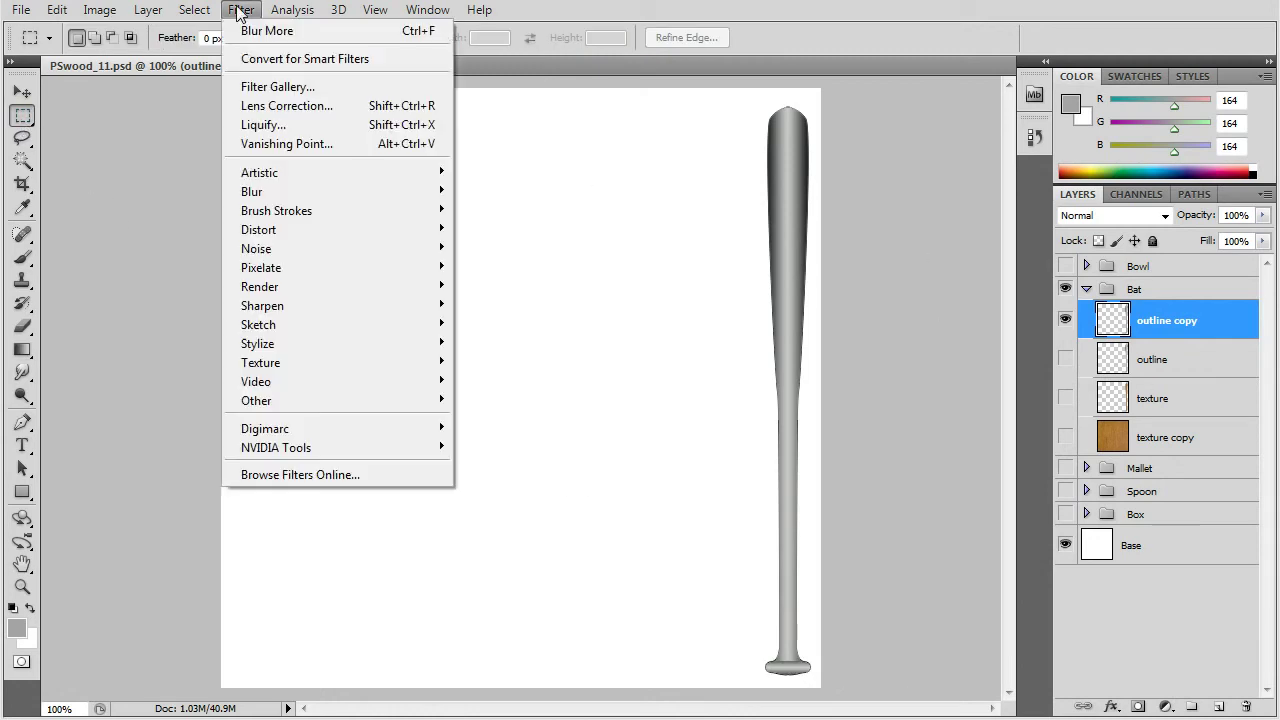
pyautogui.click(297, 31)
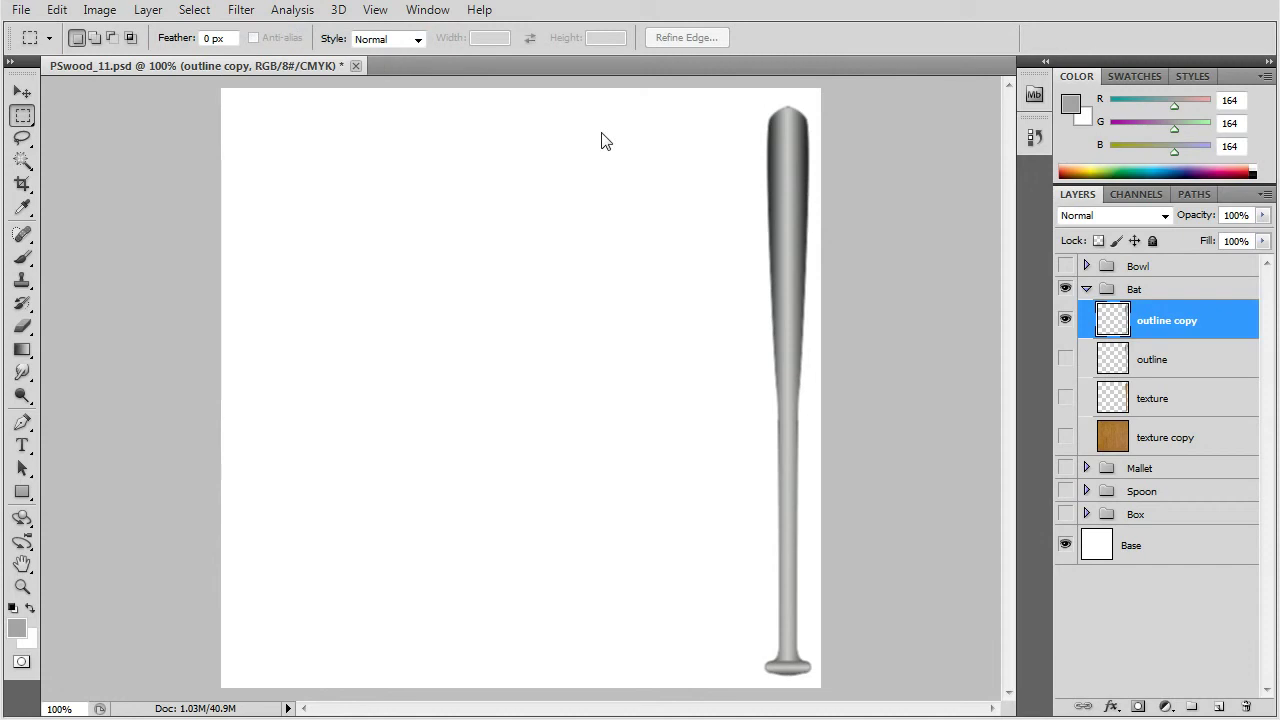
pyautogui.click(245, 10)
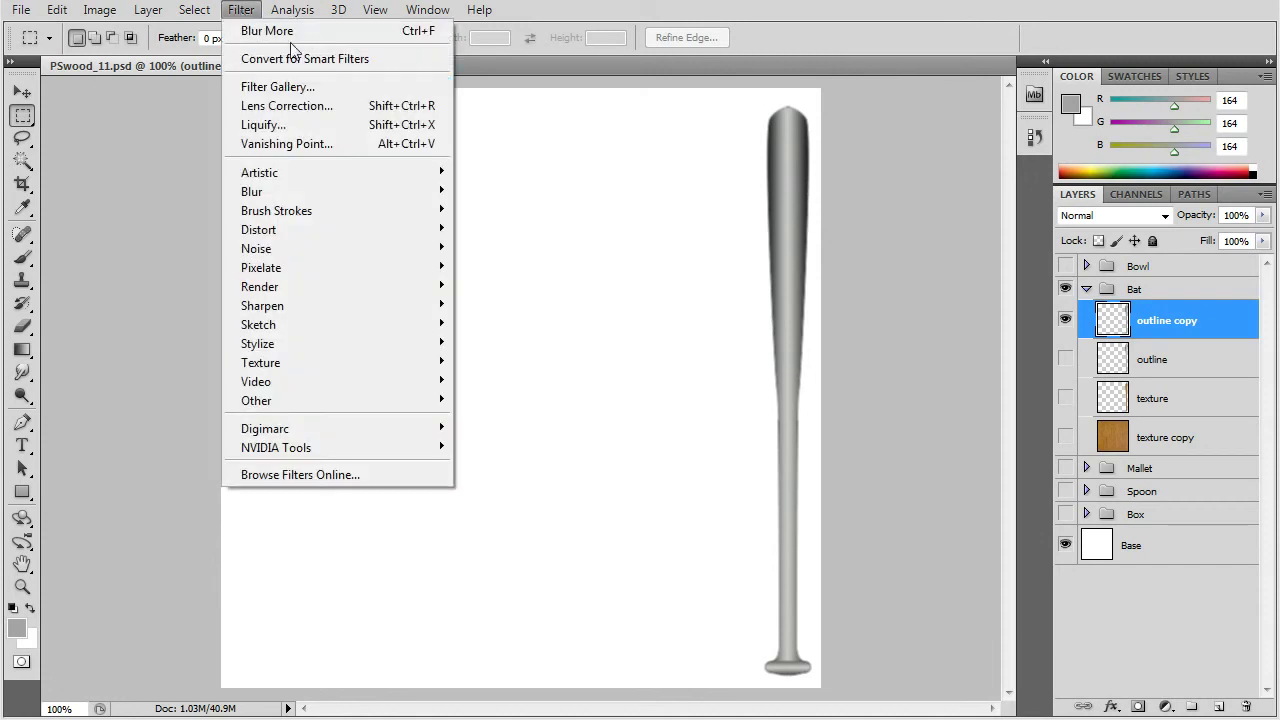
pyautogui.click(290, 36)
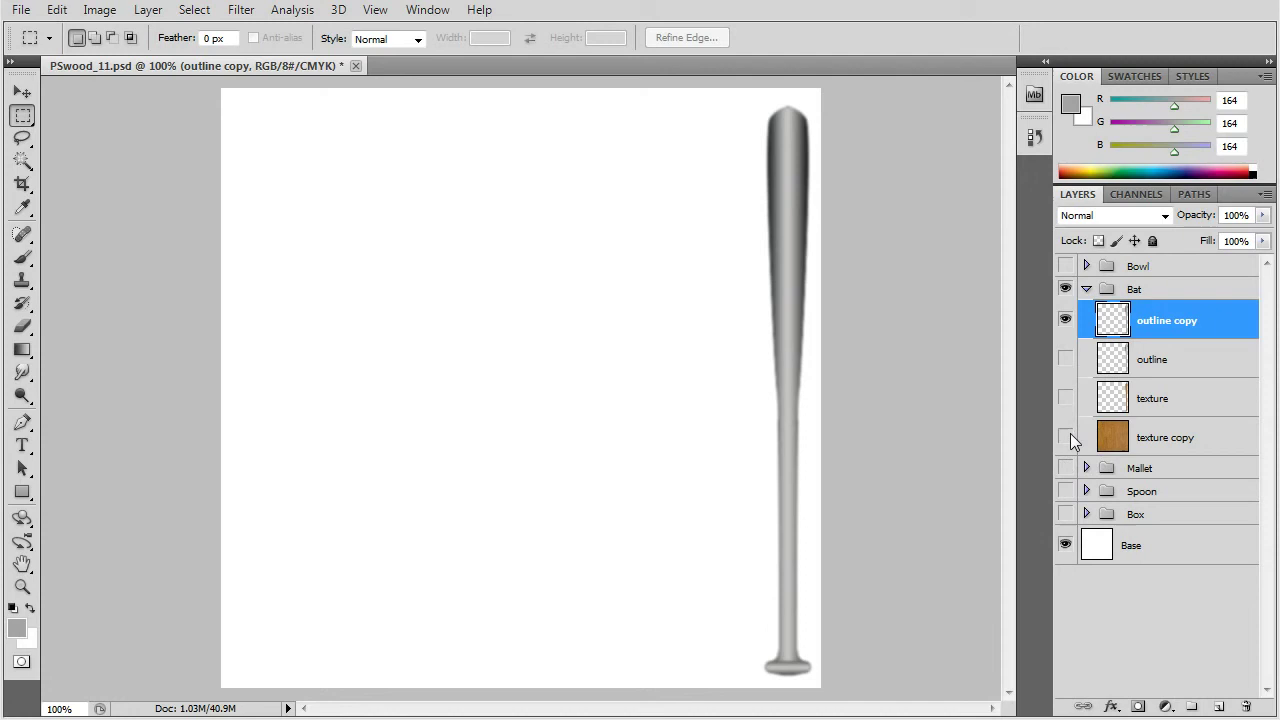
# Select the white canvas with the Magic Wand and delete the texture copy wood outside the bat
pyautogui.click(24, 162)
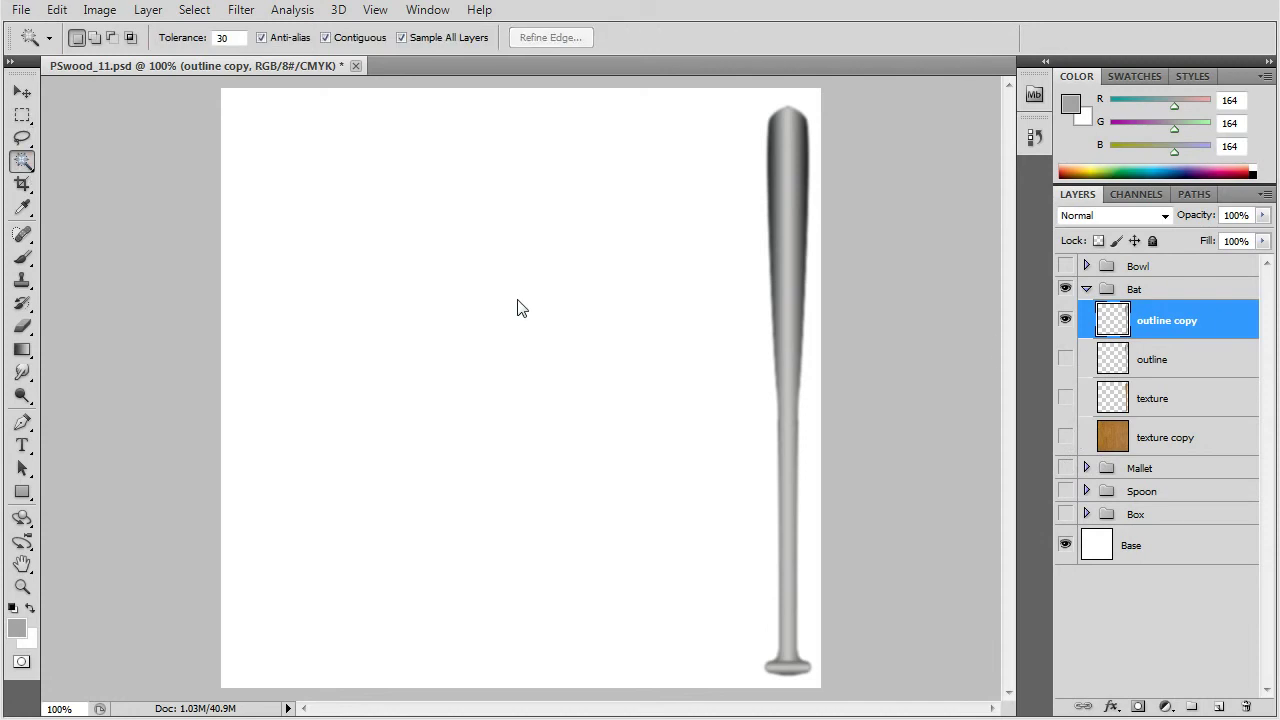
pyautogui.click(518, 303)
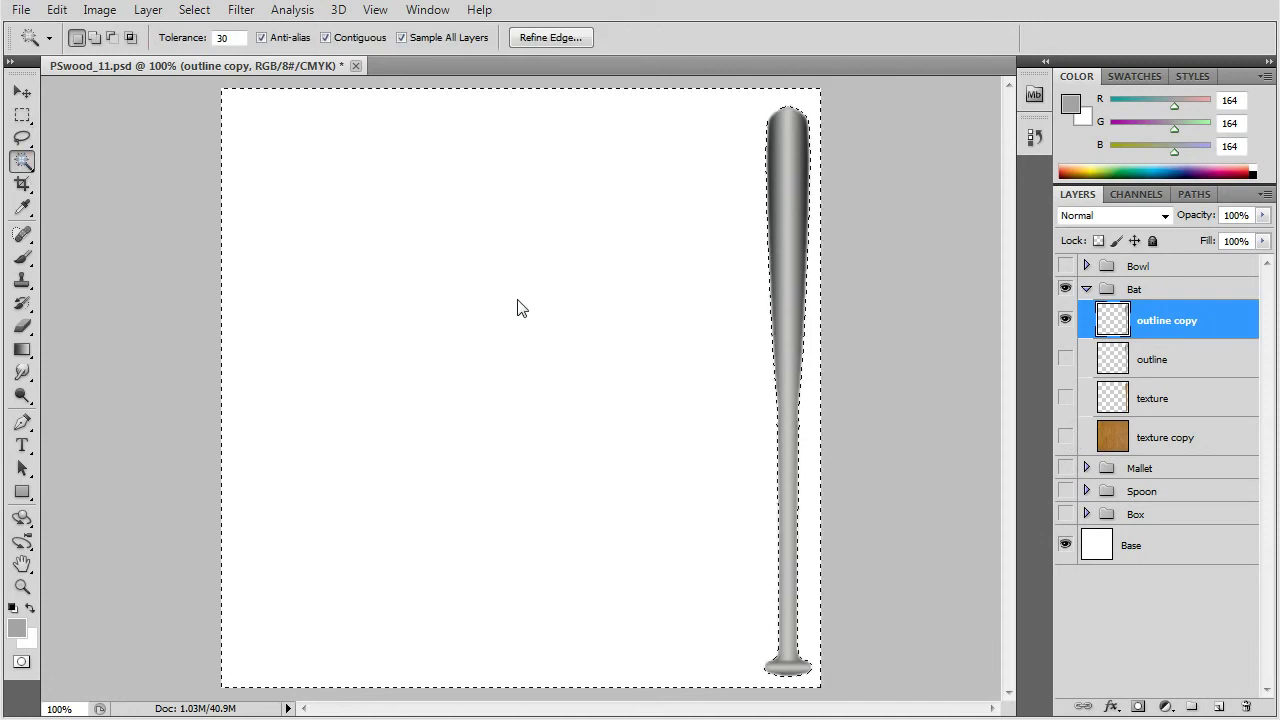
pyautogui.click(1066, 438)
pyautogui.click(1121, 439)
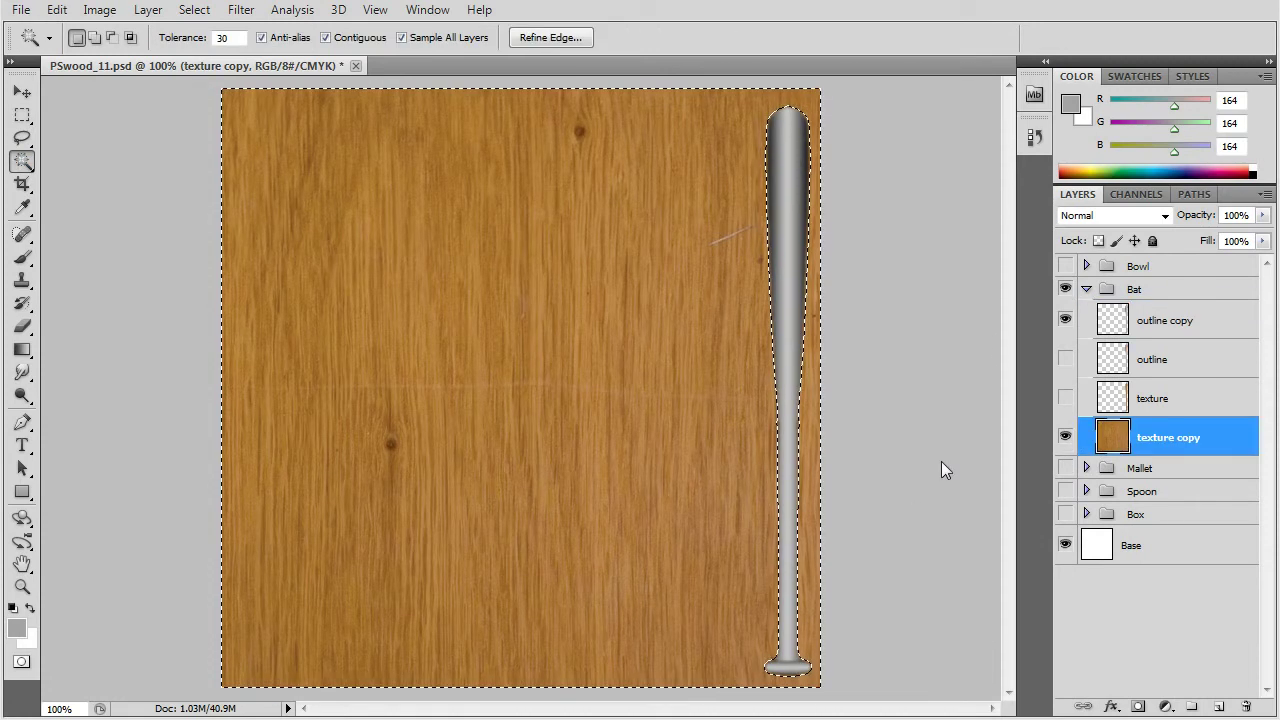
pyautogui.press('Delete')
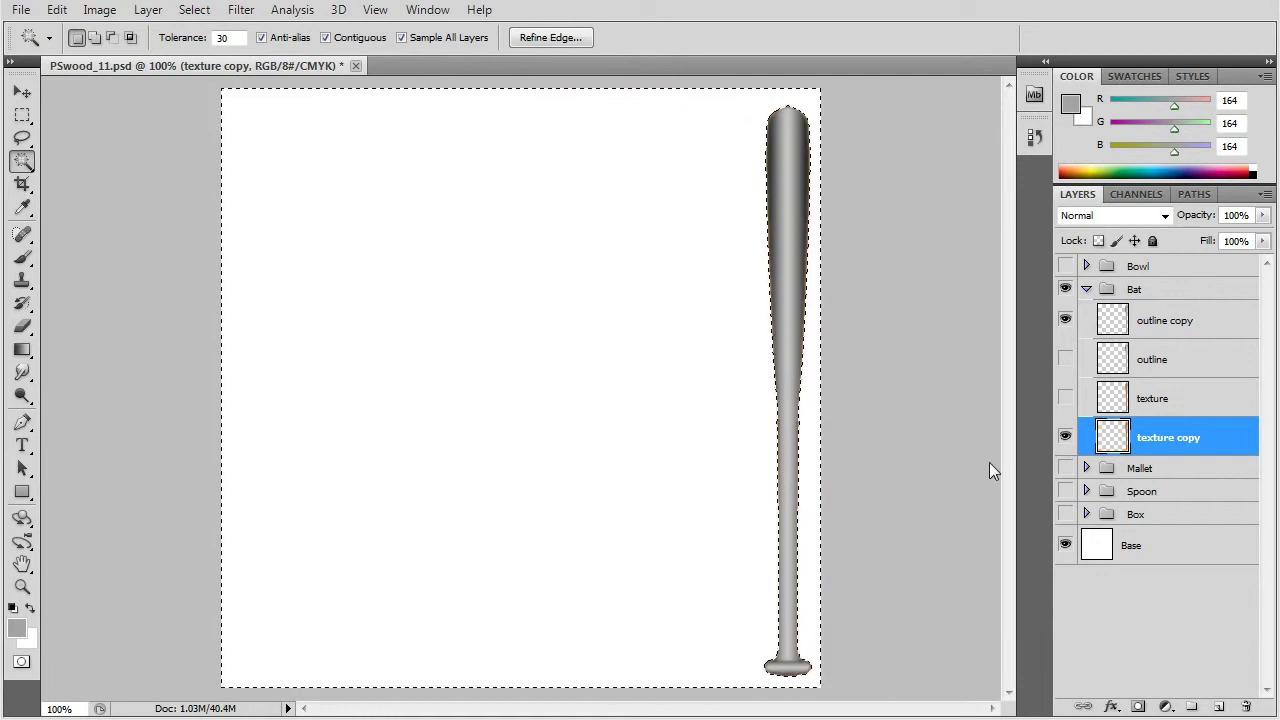
# Set the bat's outline copy shading to Multiply, deselect, and compare shading and wood visibility
pyautogui.click(1128, 324)
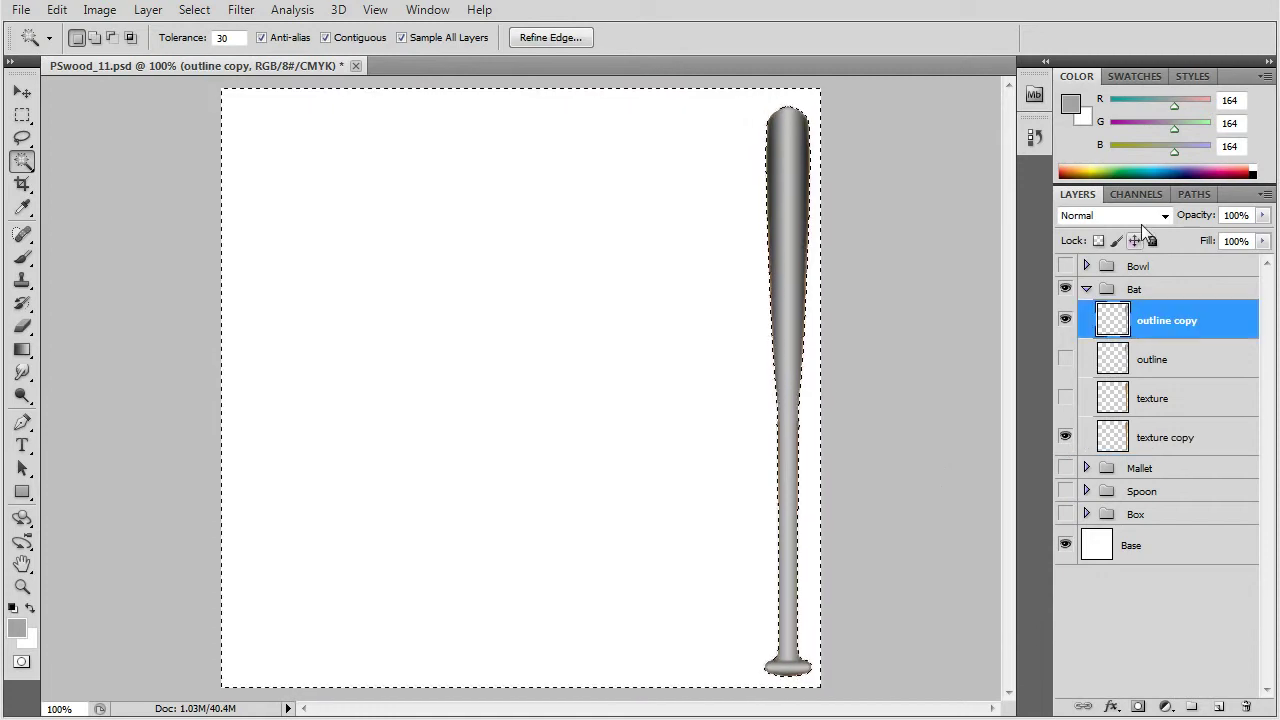
pyautogui.click(1142, 216)
pyautogui.click(1121, 300)
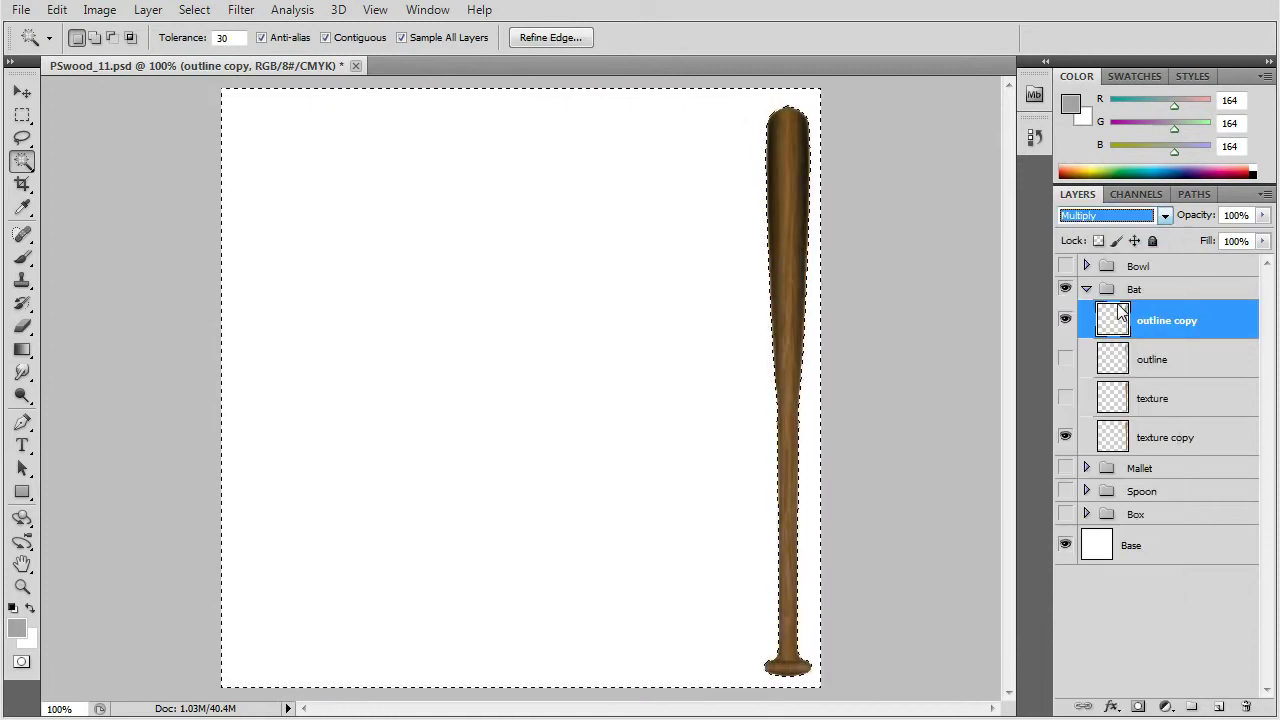
pyautogui.click(948, 420)
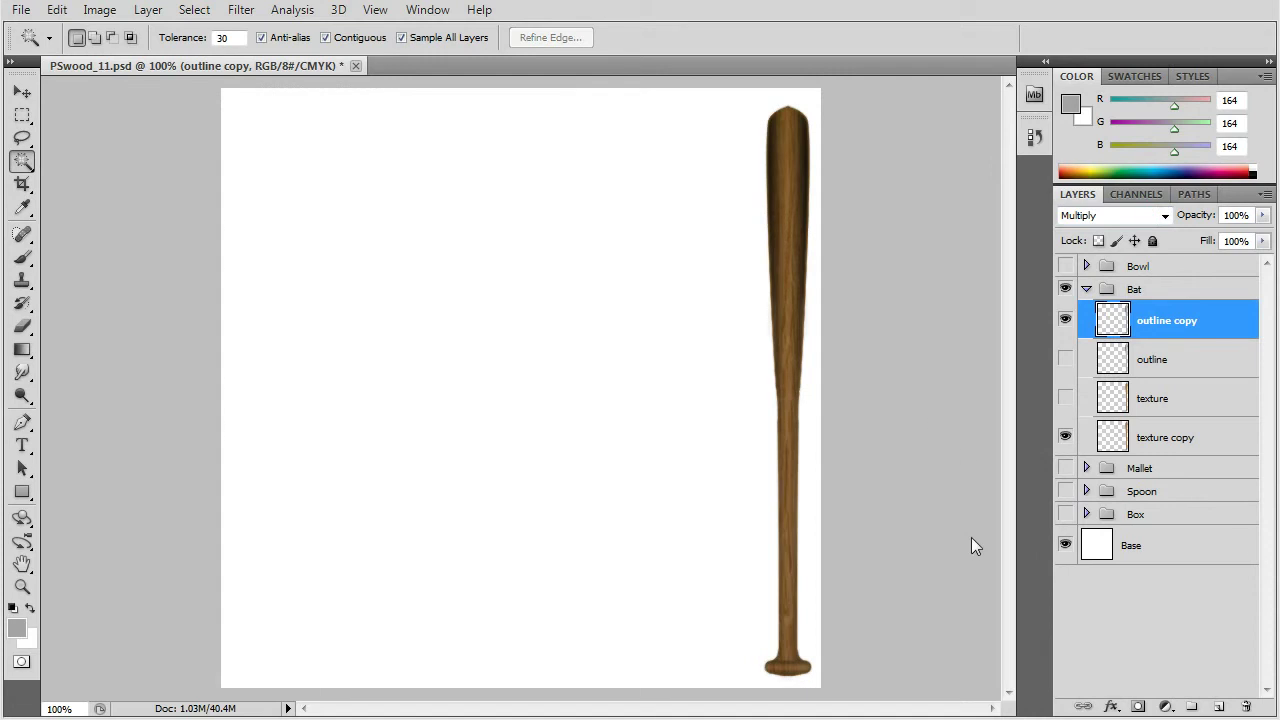
pyautogui.click(1065, 319)
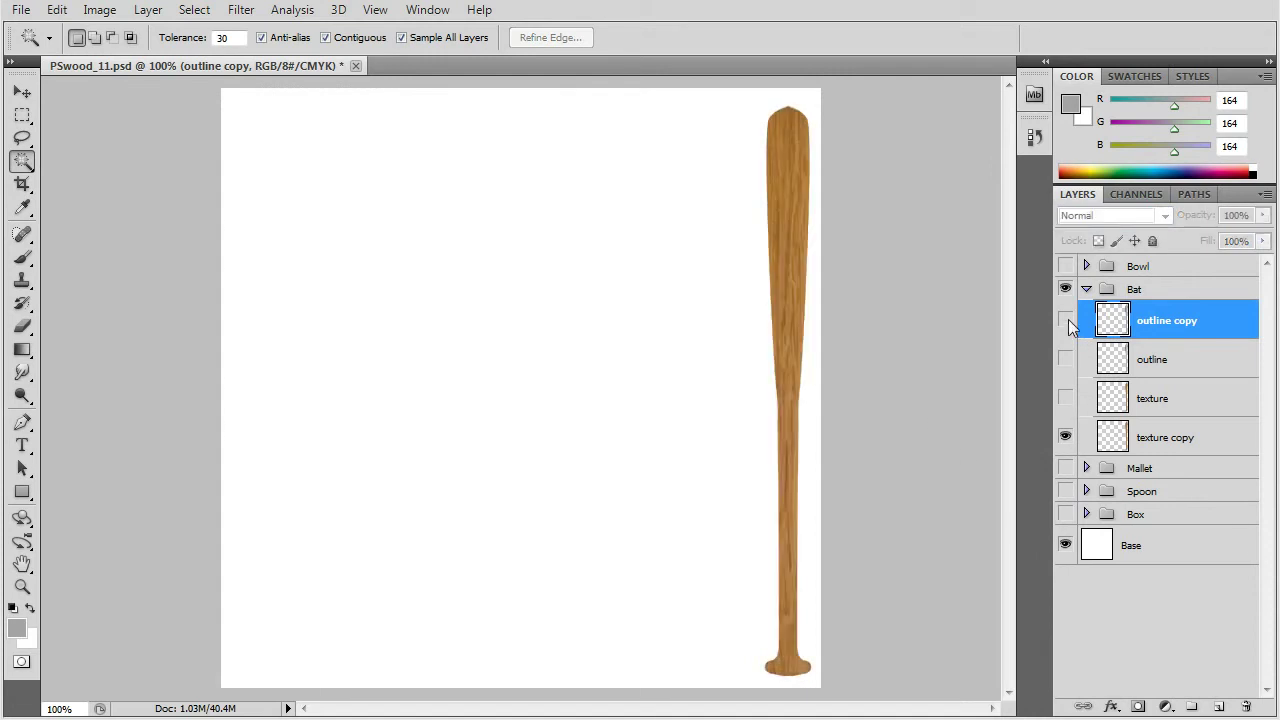
pyautogui.click(1066, 319)
pyautogui.click(1065, 437)
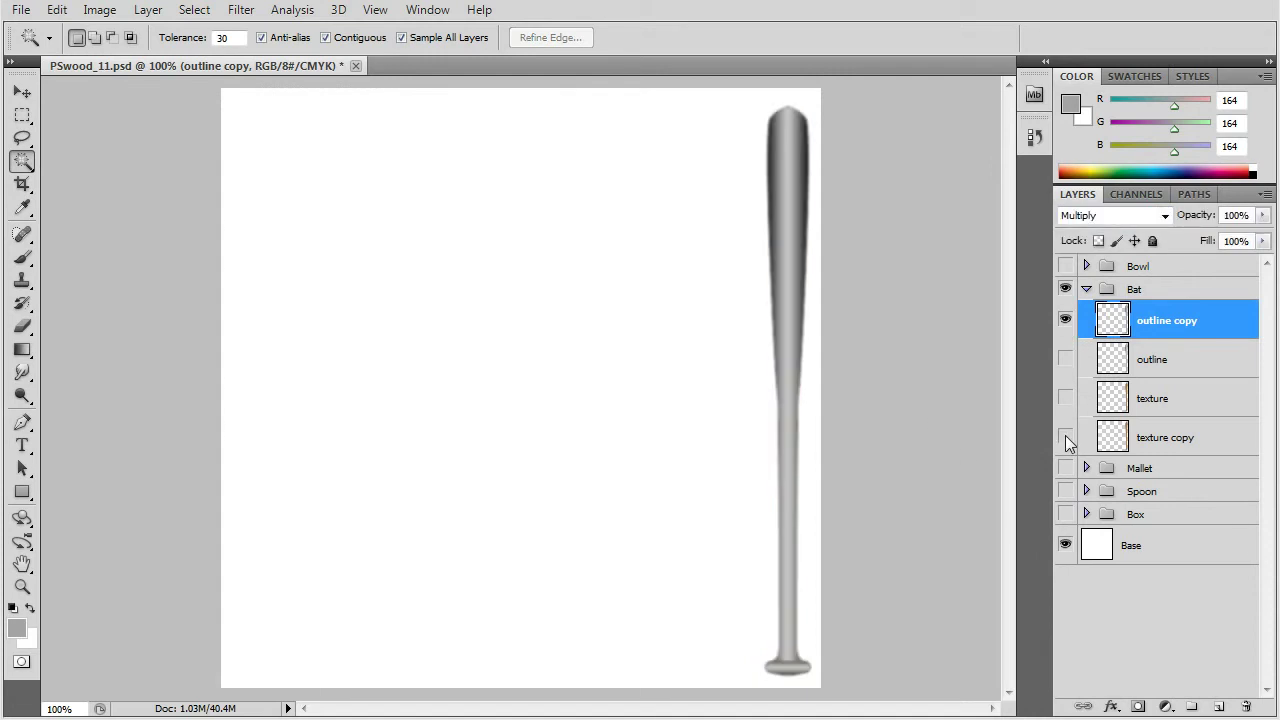
pyautogui.click(1065, 437)
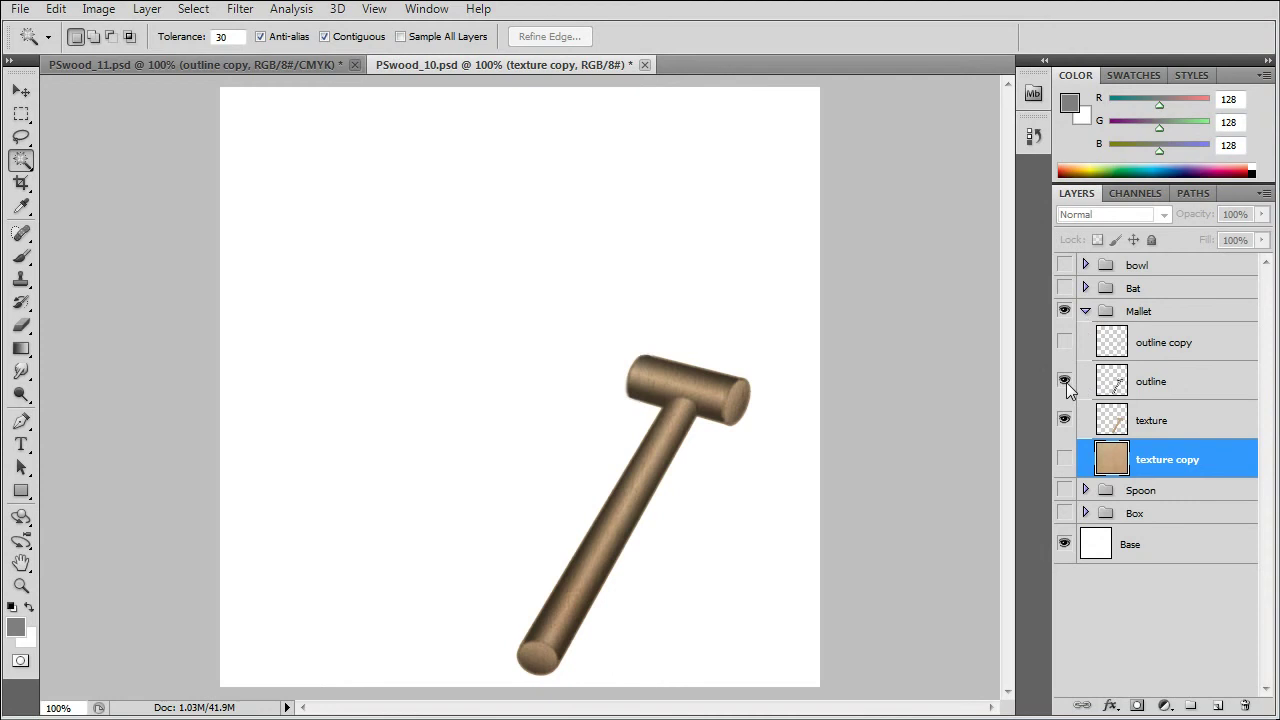
# Hide the mallet's outline and texture layers, leaving only its grey shaded layer visible
pyautogui.moveTo(1065, 381); pyautogui.dragTo(1067, 401)
pyautogui.click(1064, 342)
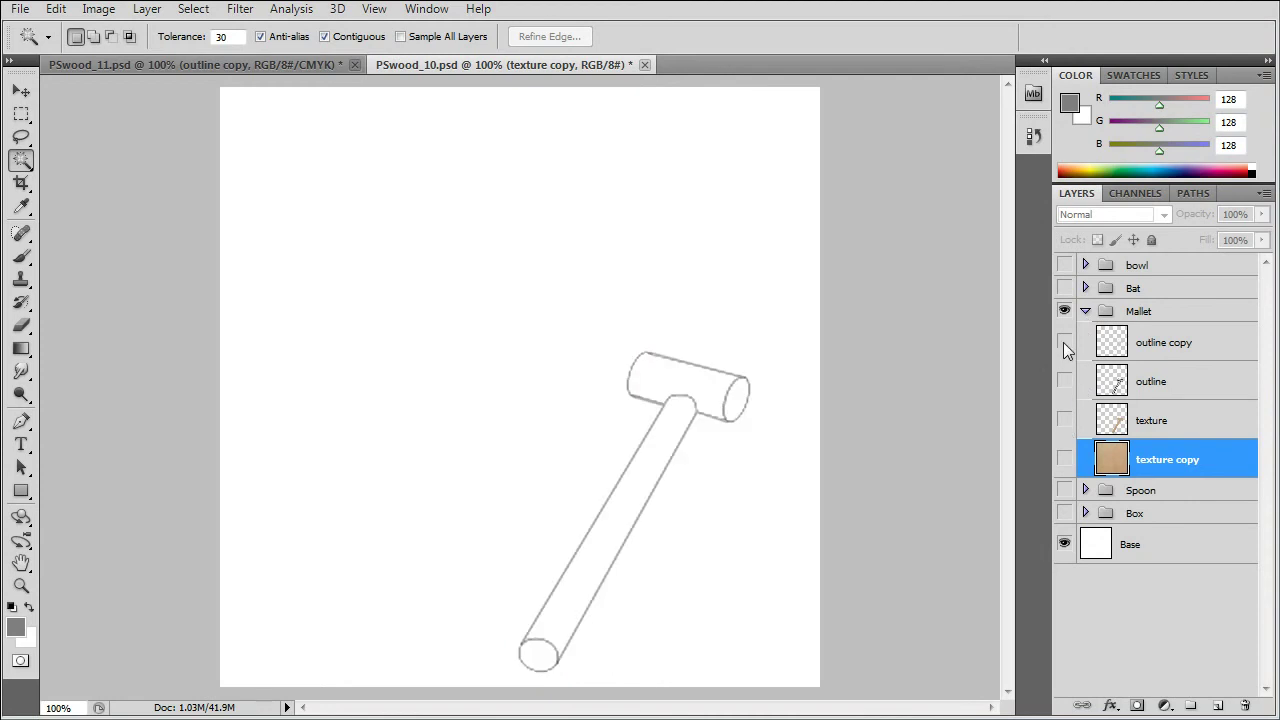
pyautogui.click(1064, 342)
pyautogui.click(1065, 381)
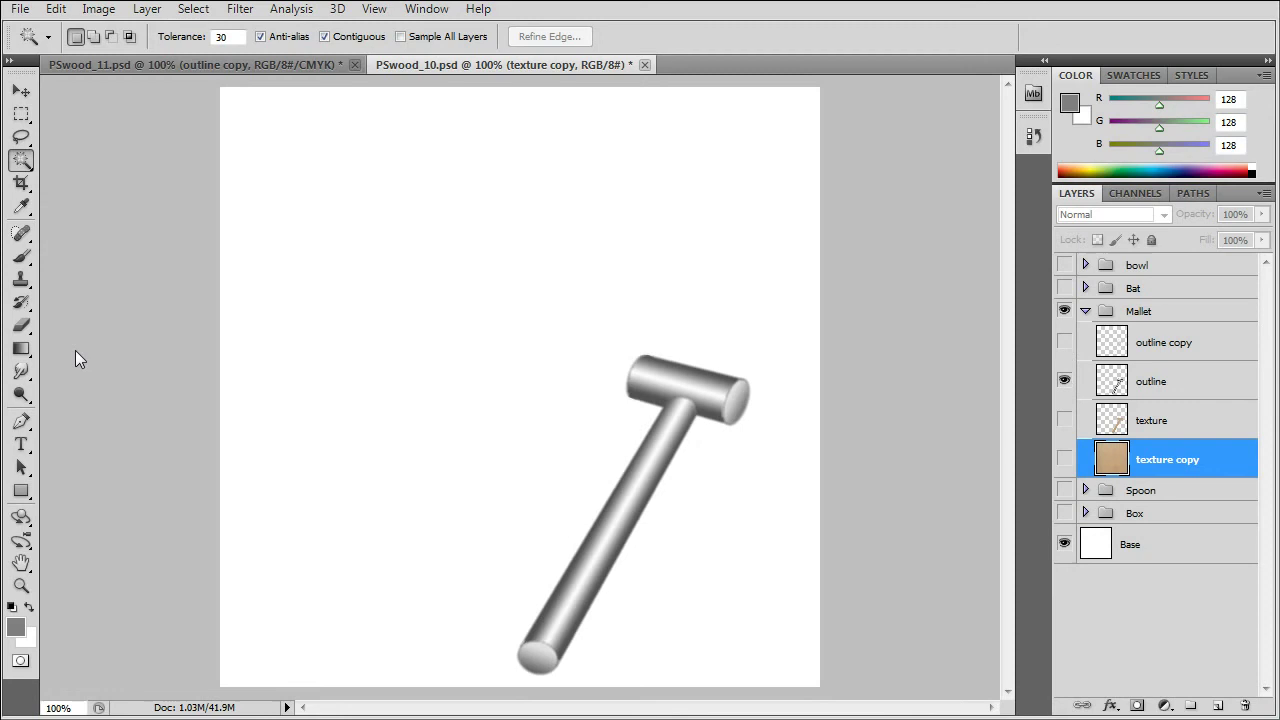
# Pick the Gradient tool, try Reflected style, select the mallet's outline layer, and return to Linear
pyautogui.click(21, 349)
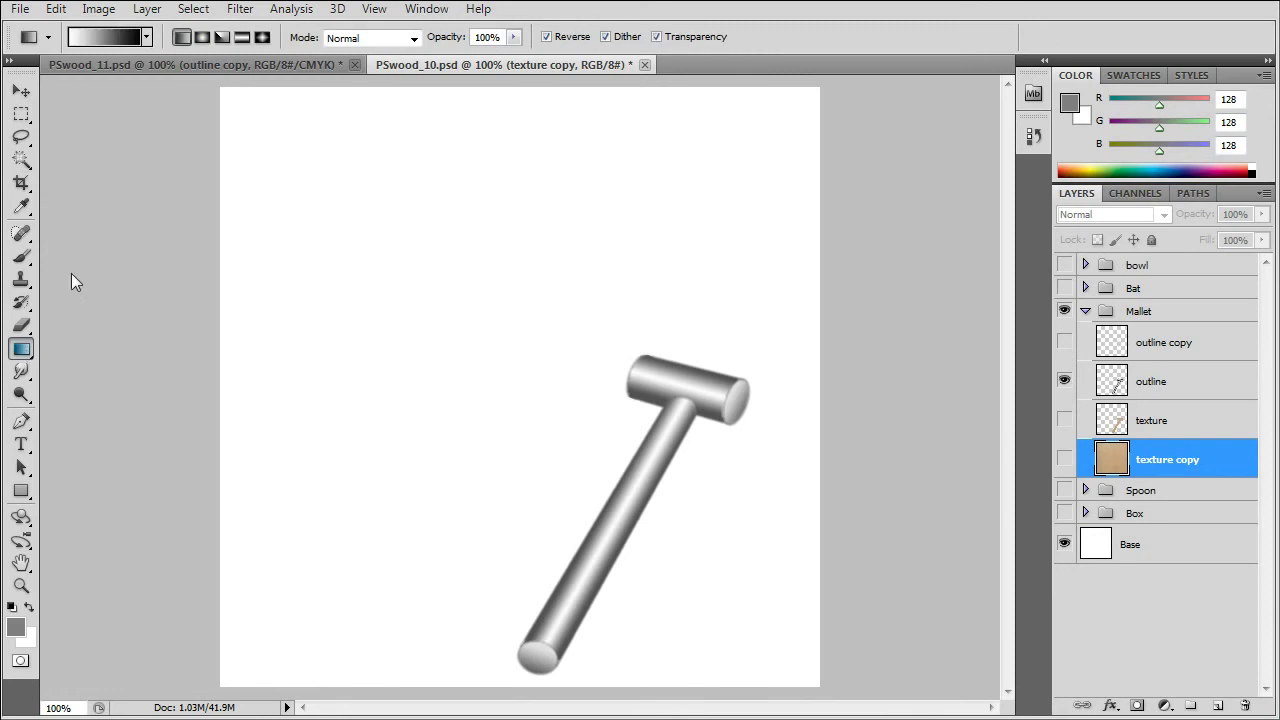
pyautogui.click(241, 37)
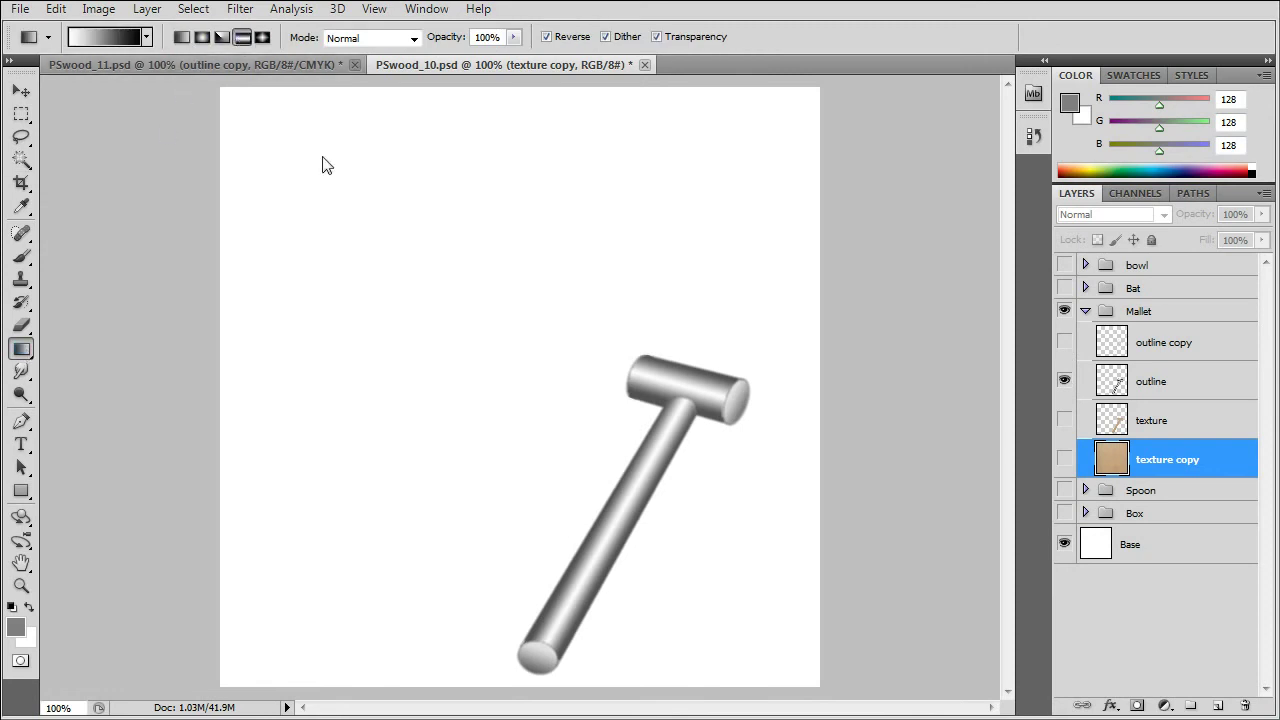
pyautogui.click(1133, 386)
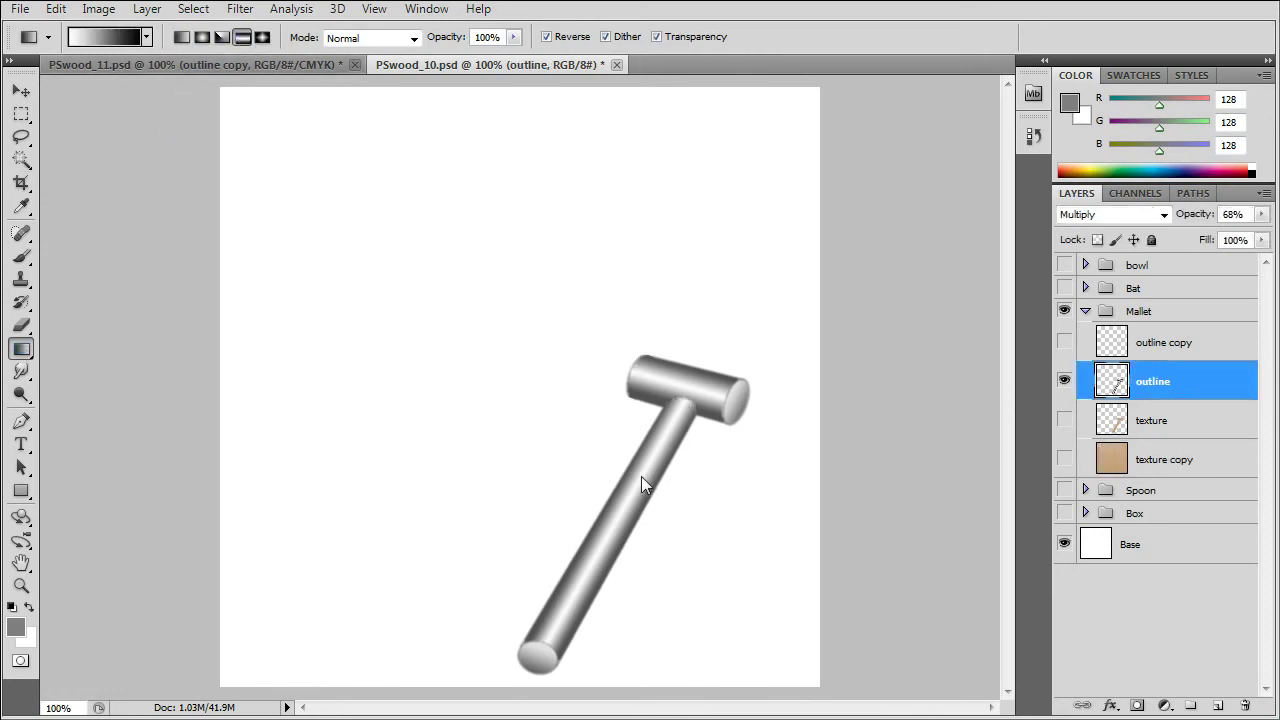
pyautogui.click(180, 37)
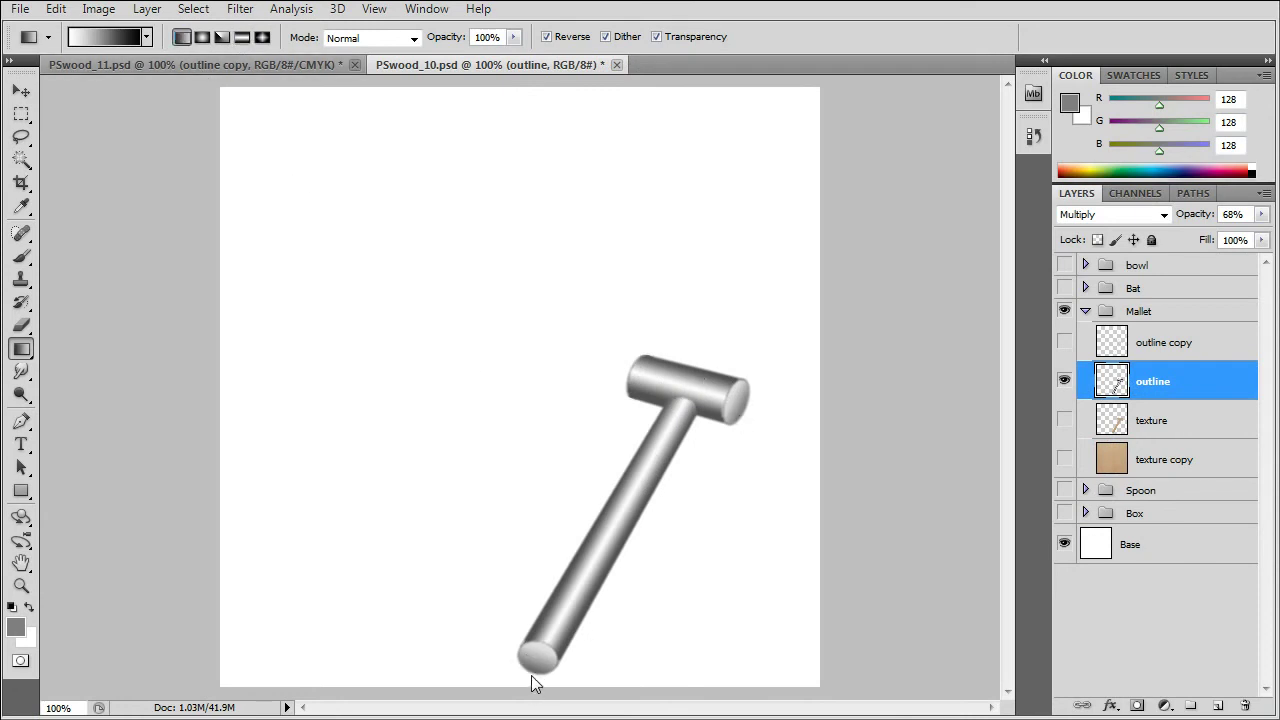
# Magic Wand the empty canvas, delete the texture copy wood outside the mallet, and deselect
pyautogui.click(21, 159)
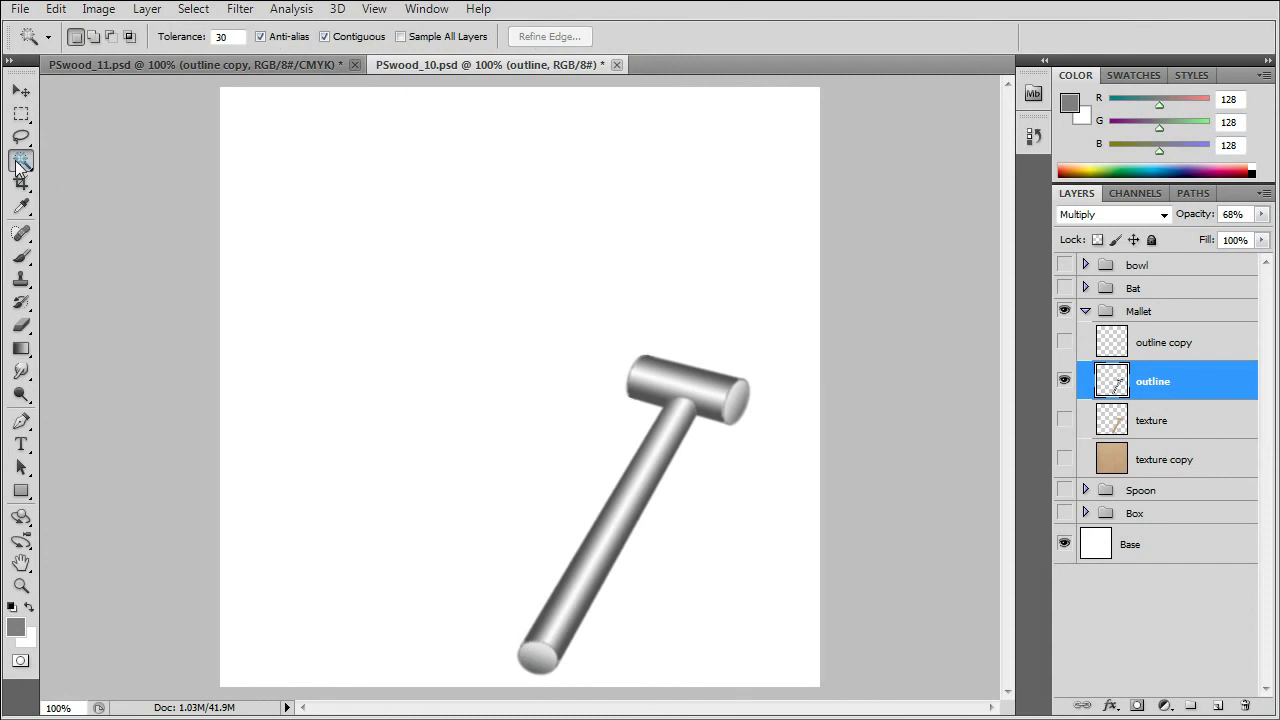
pyautogui.click(771, 491)
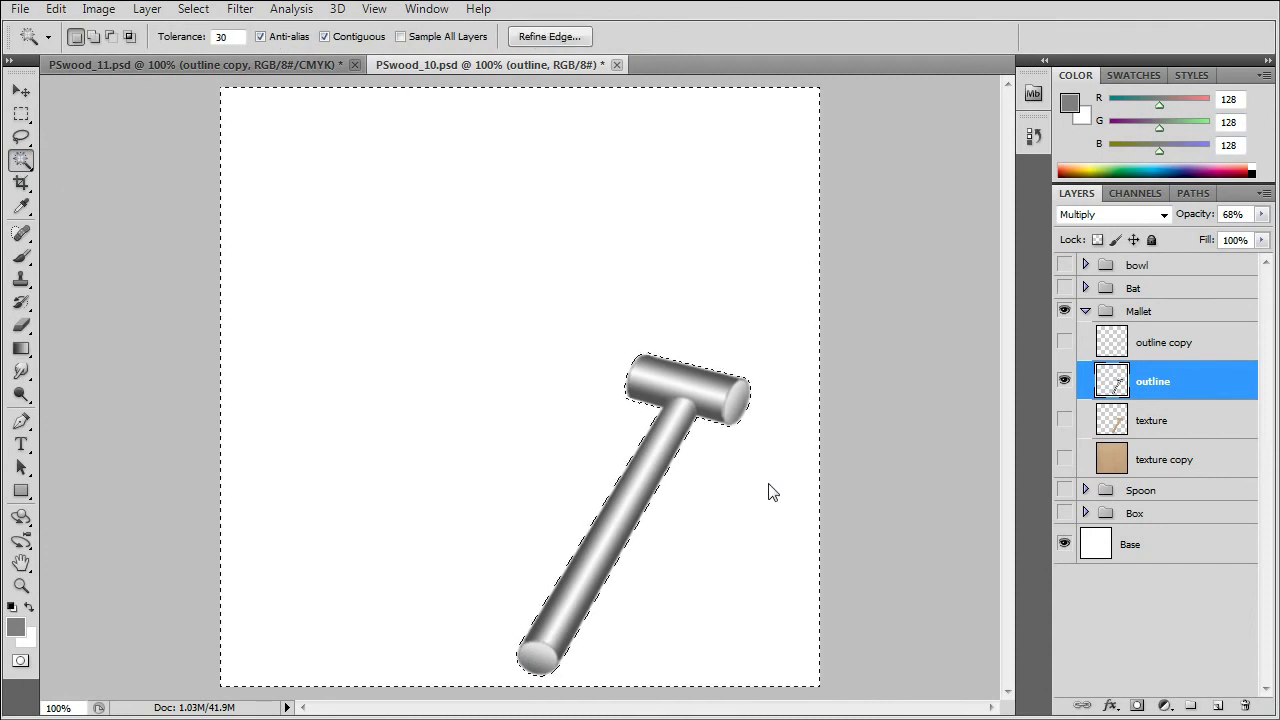
pyautogui.click(1066, 460)
pyautogui.click(1116, 460)
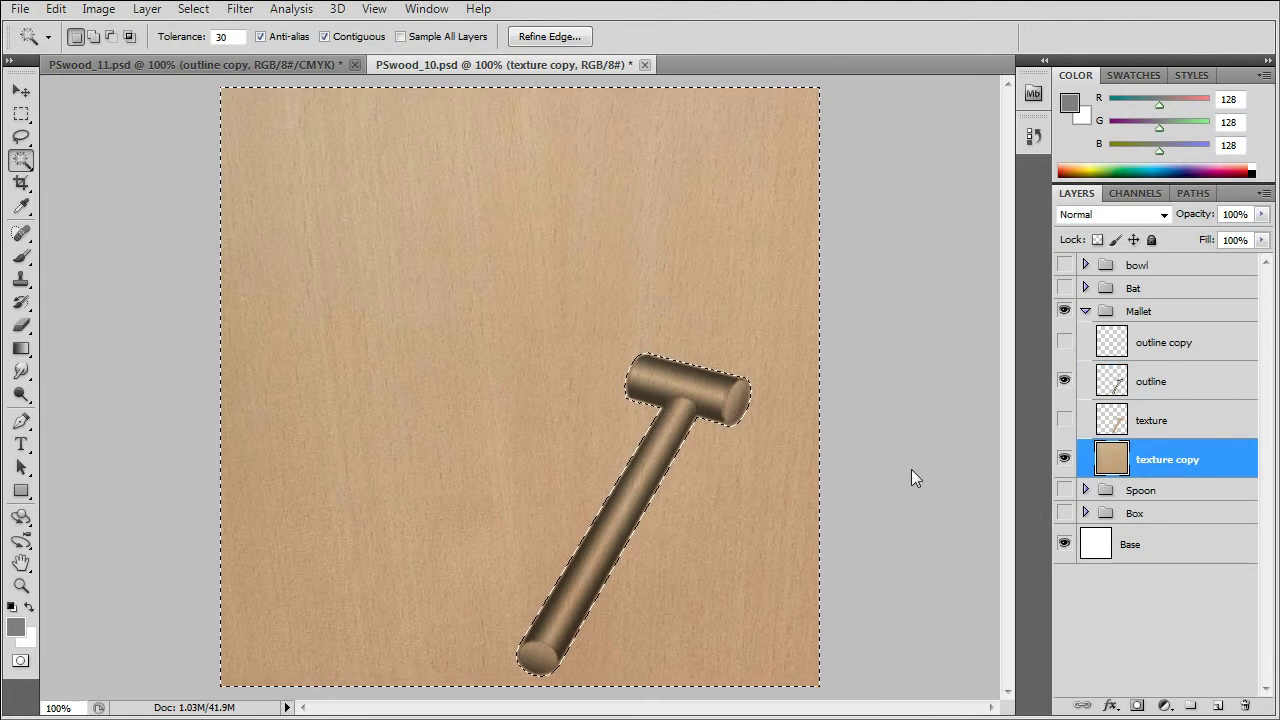
pyautogui.press('Delete')
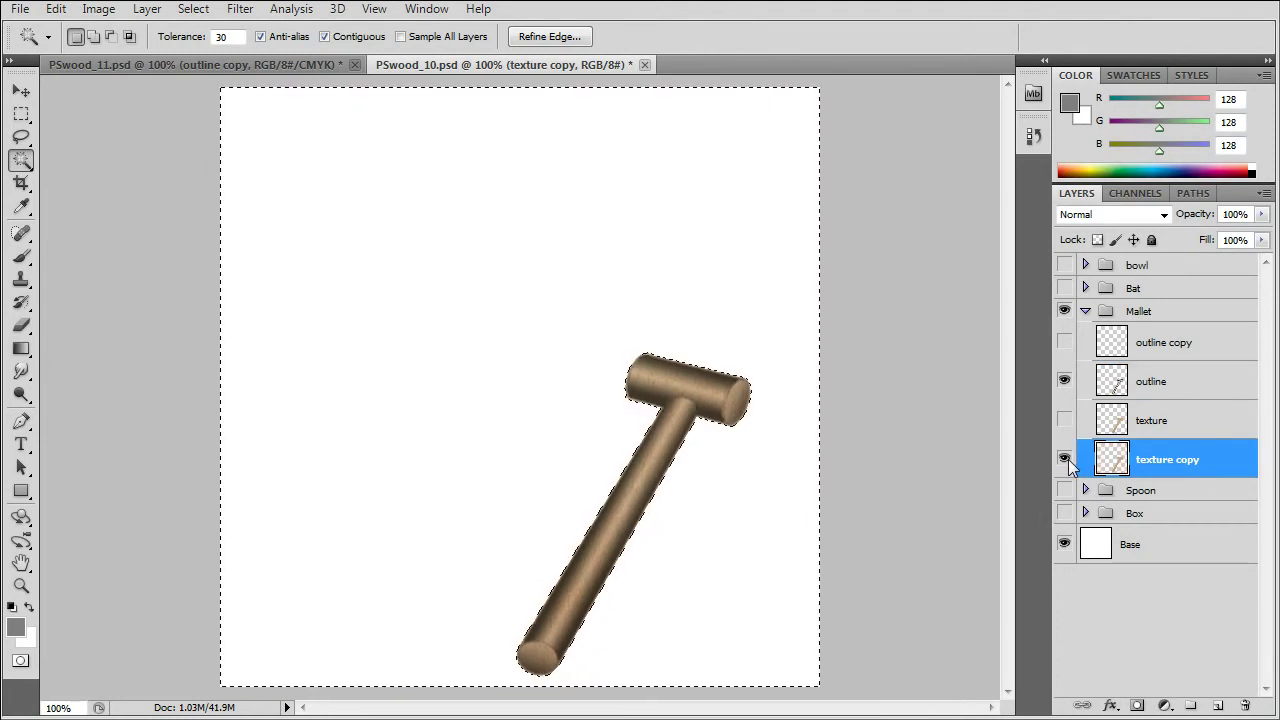
pyautogui.hotkey('ctrl', 'd')
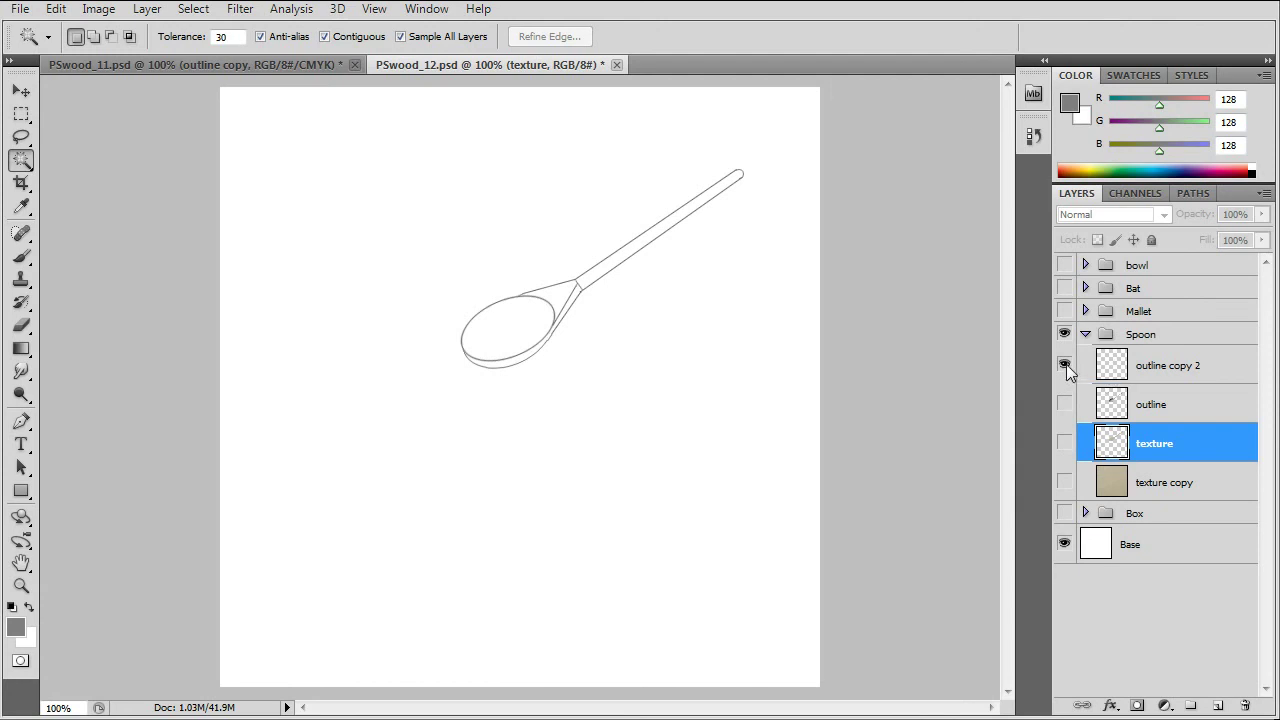
# Show the spoon's shaded outline layer, hide its line drawing, and compare the shading on and off
pyautogui.click(1064, 404)
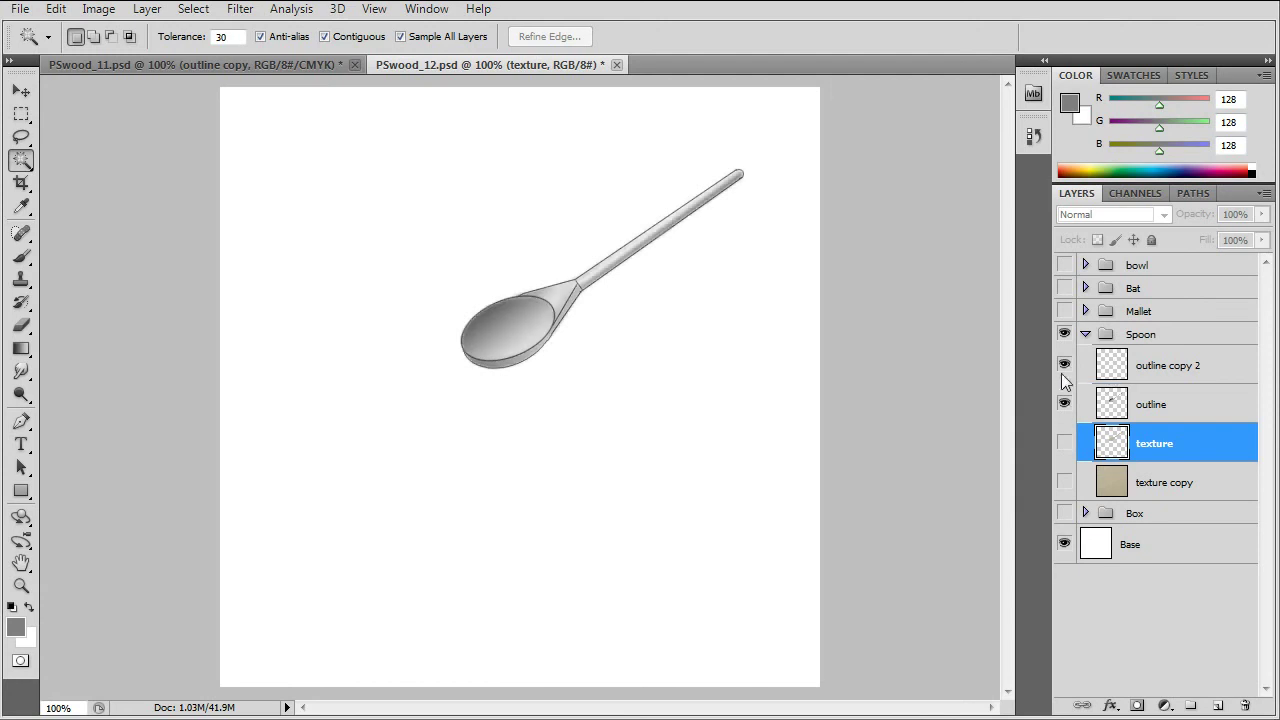
pyautogui.click(1064, 368)
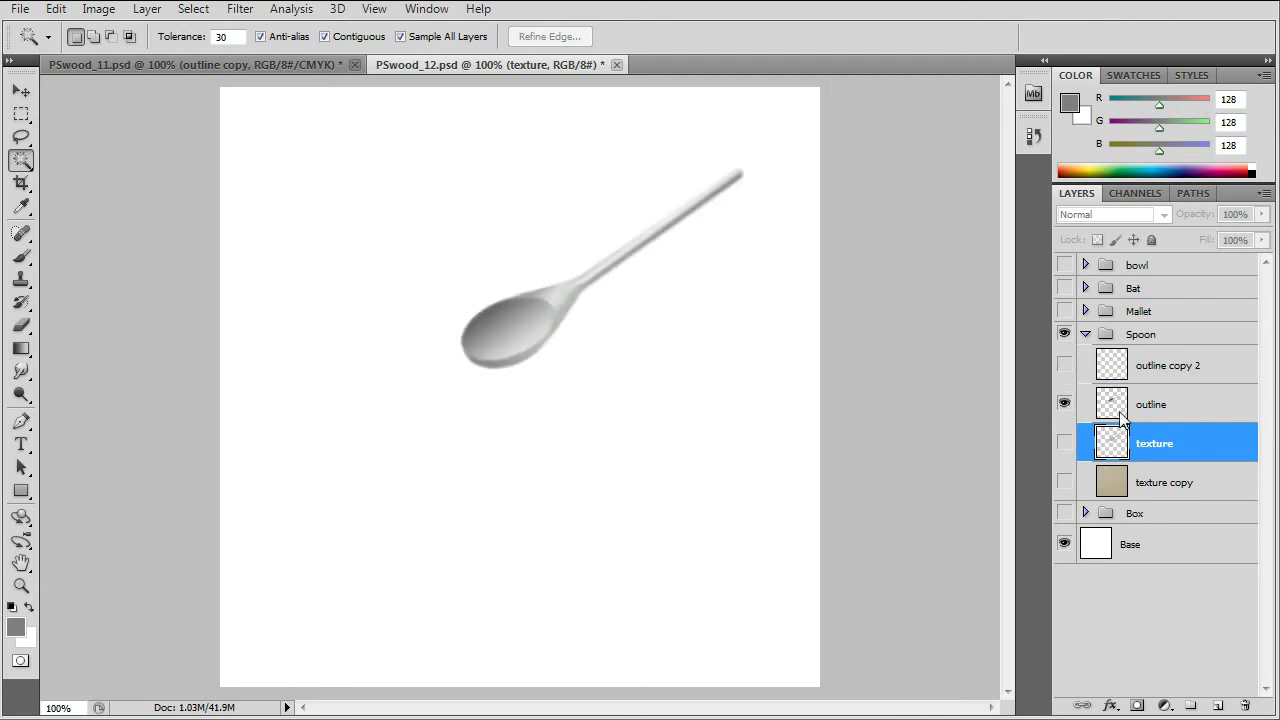
pyautogui.click(1064, 404)
pyautogui.click(1064, 404)
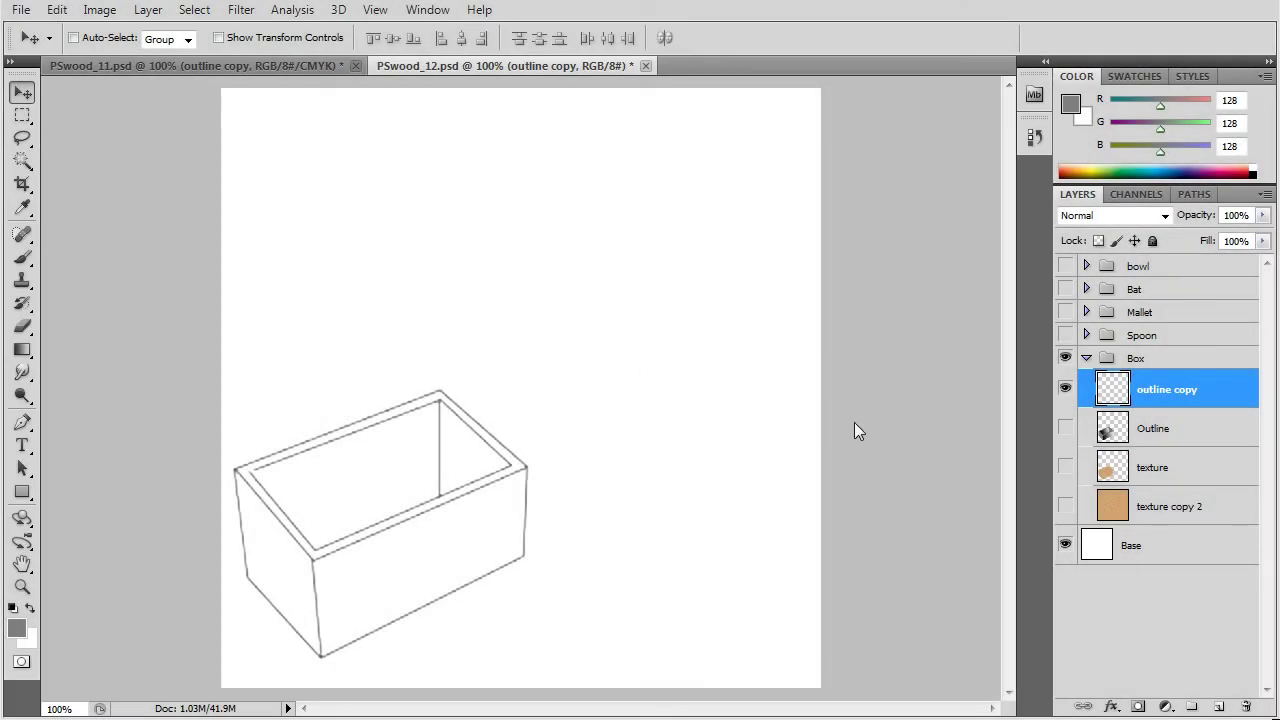
# Hide the box's line drawing, show its grey shading and wood texture, comparing the texture on and off
pyautogui.click(1067, 389)
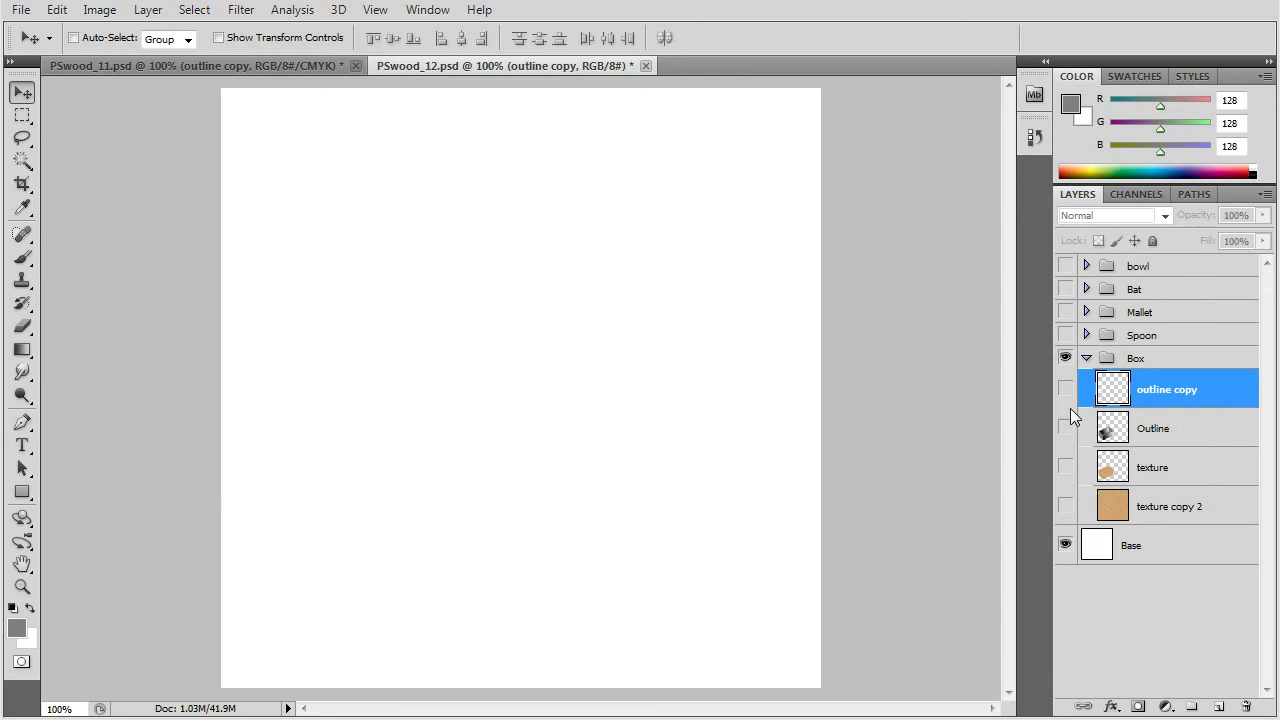
pyautogui.click(1066, 428)
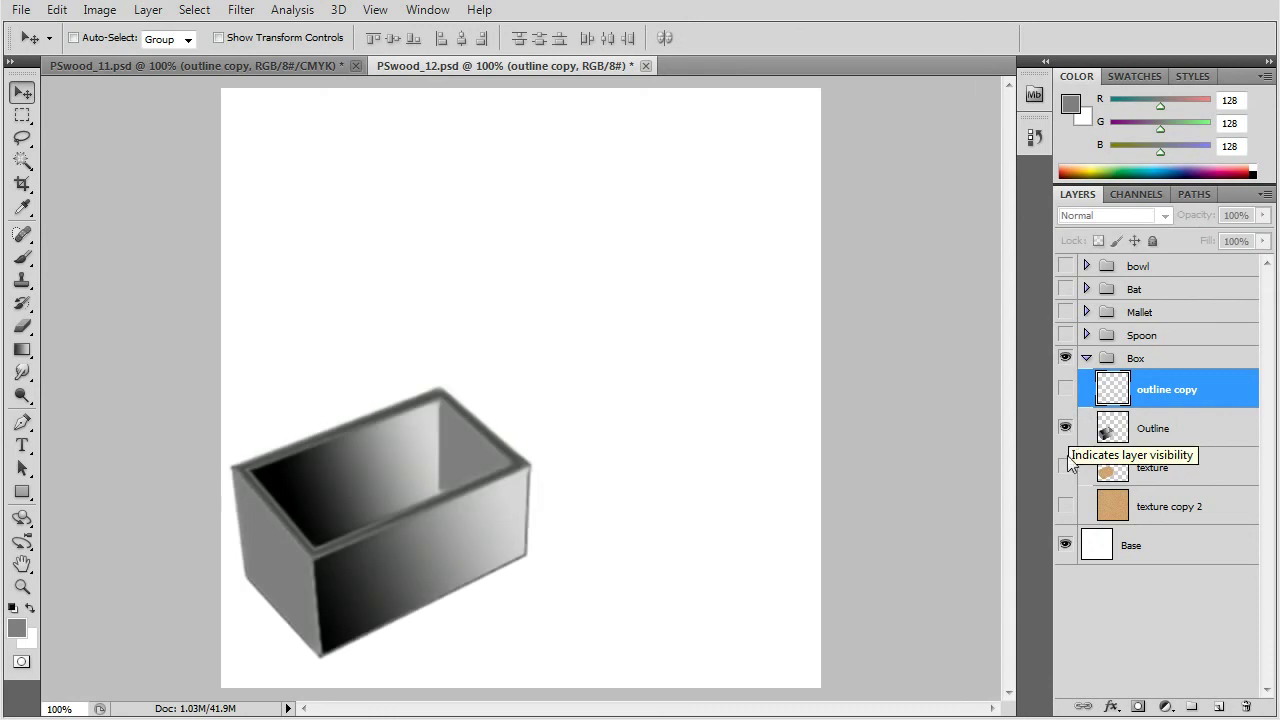
pyautogui.click(1066, 467)
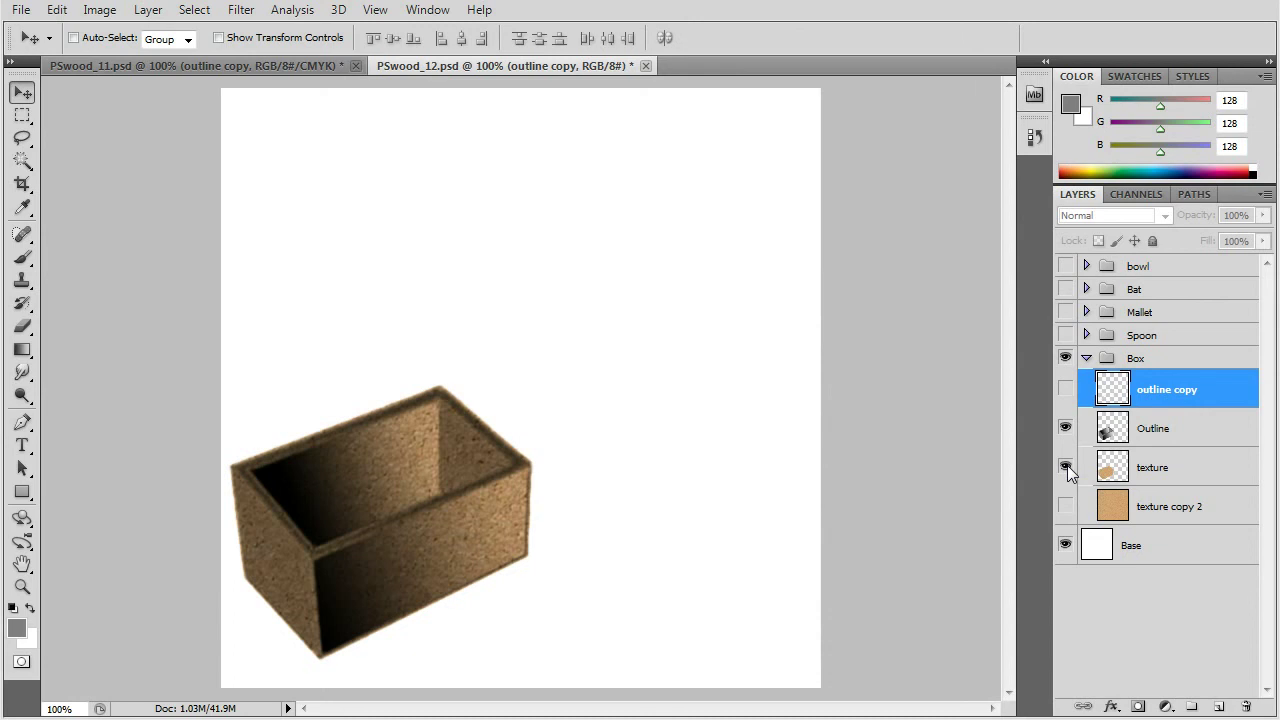
pyautogui.click(1066, 467)
pyautogui.click(1066, 467)
pyautogui.click(1065, 430)
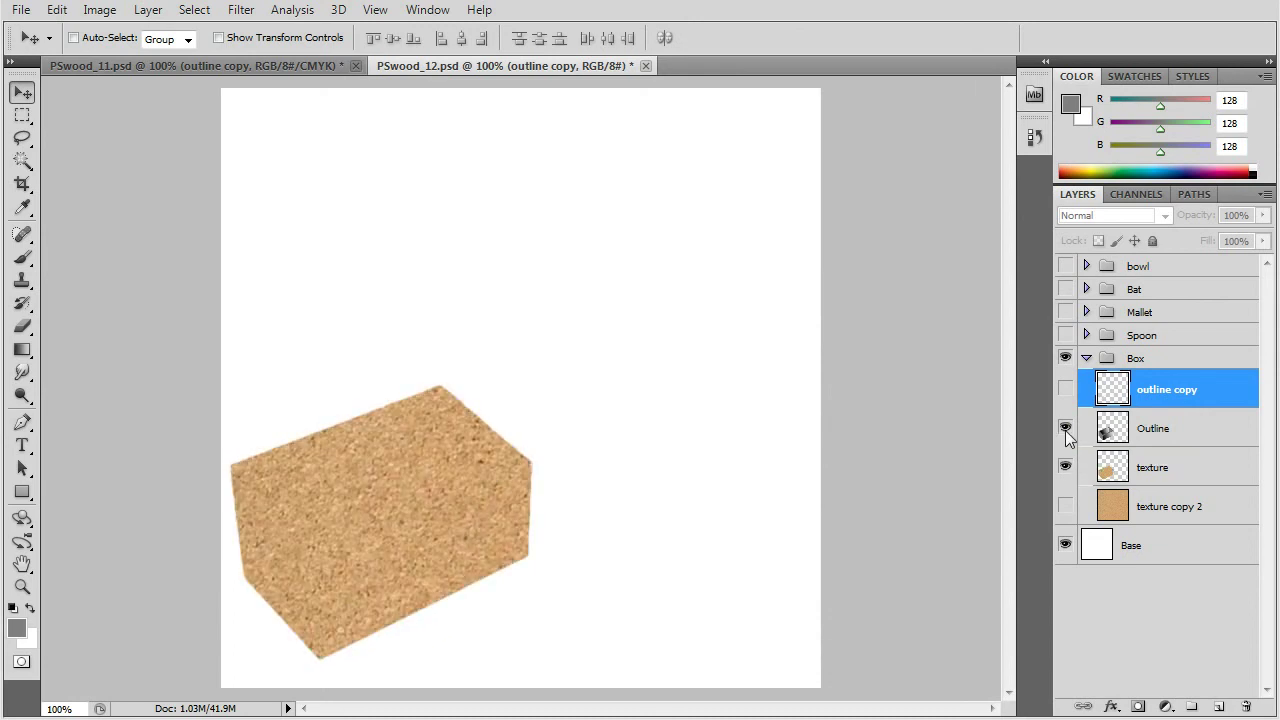